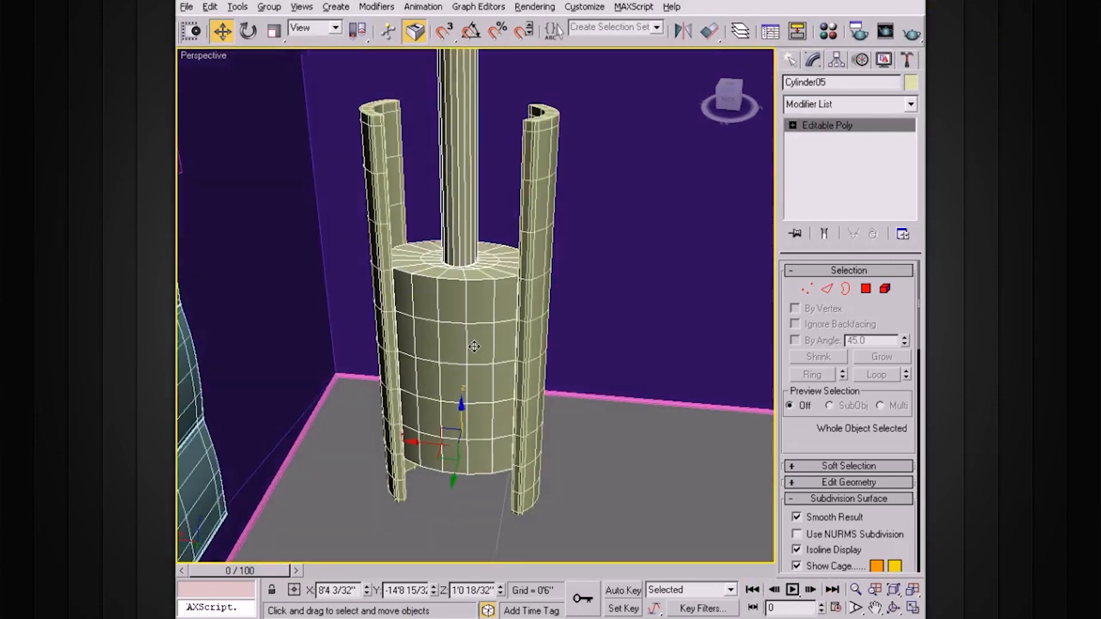
# Step: Detach the side polygons of the central rod, above the wide cylinder, as a cloned object and leave polygon editing
pyautogui.scroll(-5, 483, 337)
pyautogui.scroll(6, 512, 336)
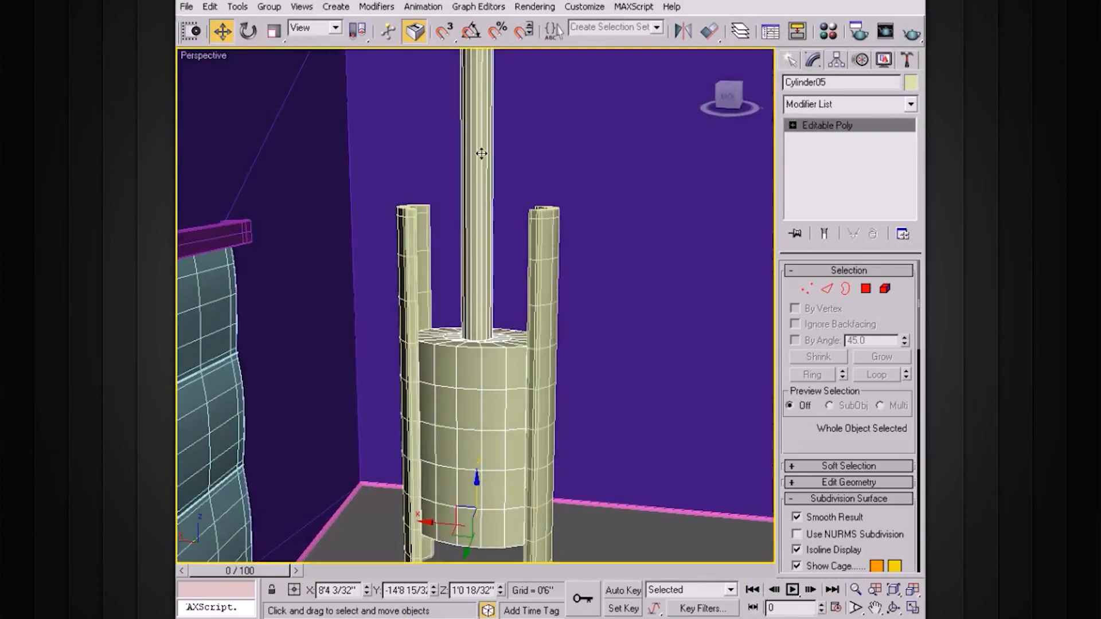
pyautogui.keyDown('alt'); pyautogui.moveTo(482, 154); pyautogui.dragTo(568, 241, button='middle'); pyautogui.keyUp('alt')
pyautogui.click(794, 126)
pyautogui.click(830, 179)
pyautogui.moveTo(550, 194); pyautogui.dragTo(430, 252)
pyautogui.keyDown('alt'); pyautogui.moveTo(480, 300); pyautogui.dragTo(476, 227, button='middle'); pyautogui.keyUp('alt')
pyautogui.scroll(-5, 804, 441)
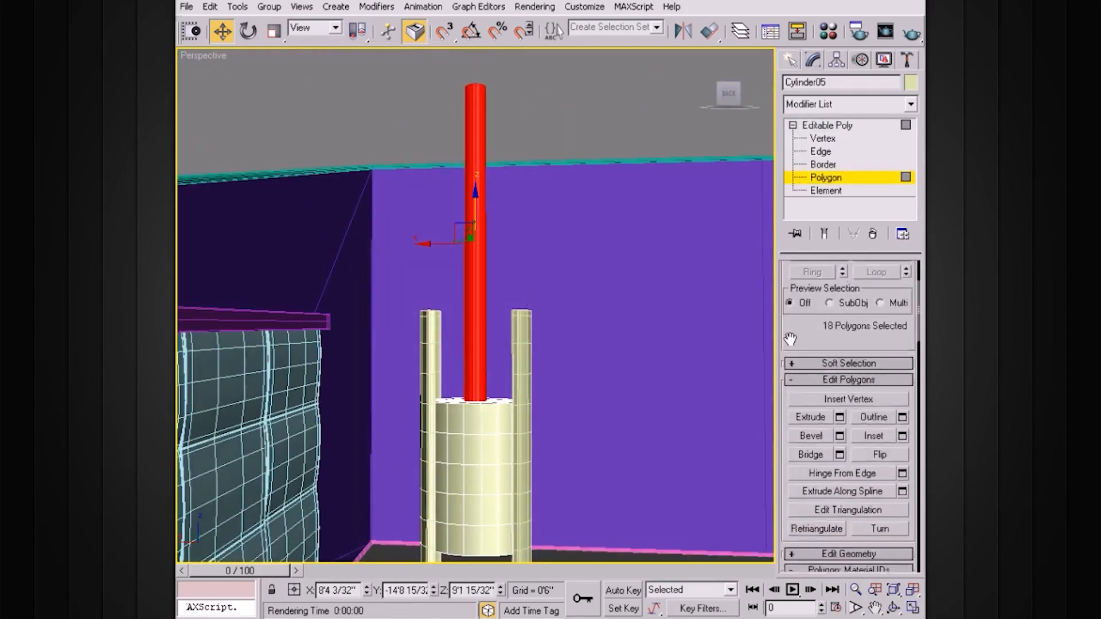
pyautogui.click(879, 483)
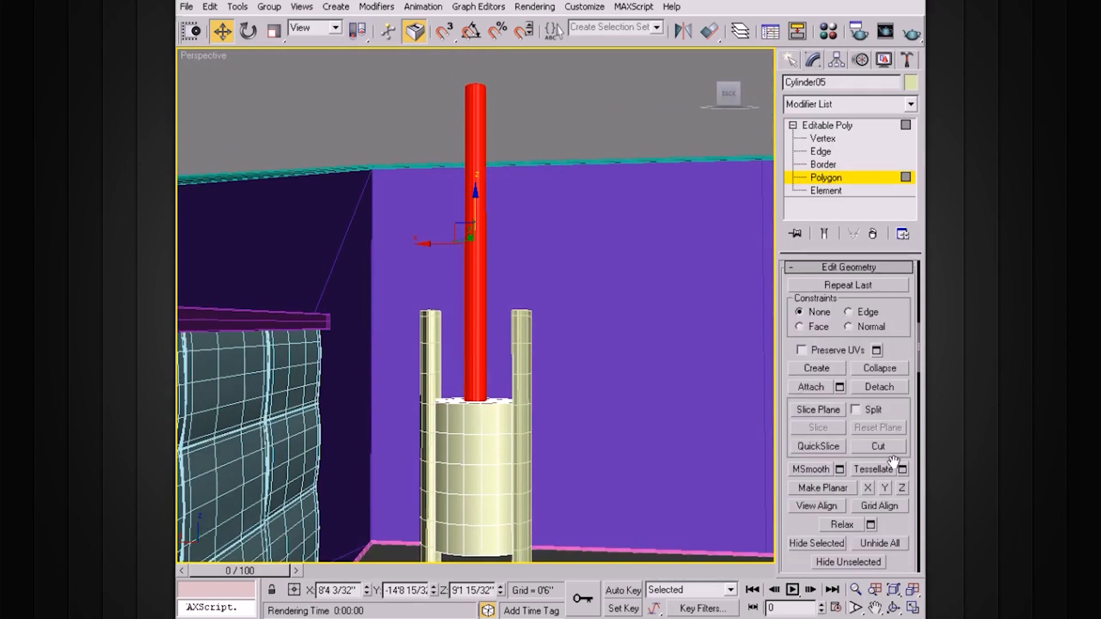
pyautogui.click(880, 388)
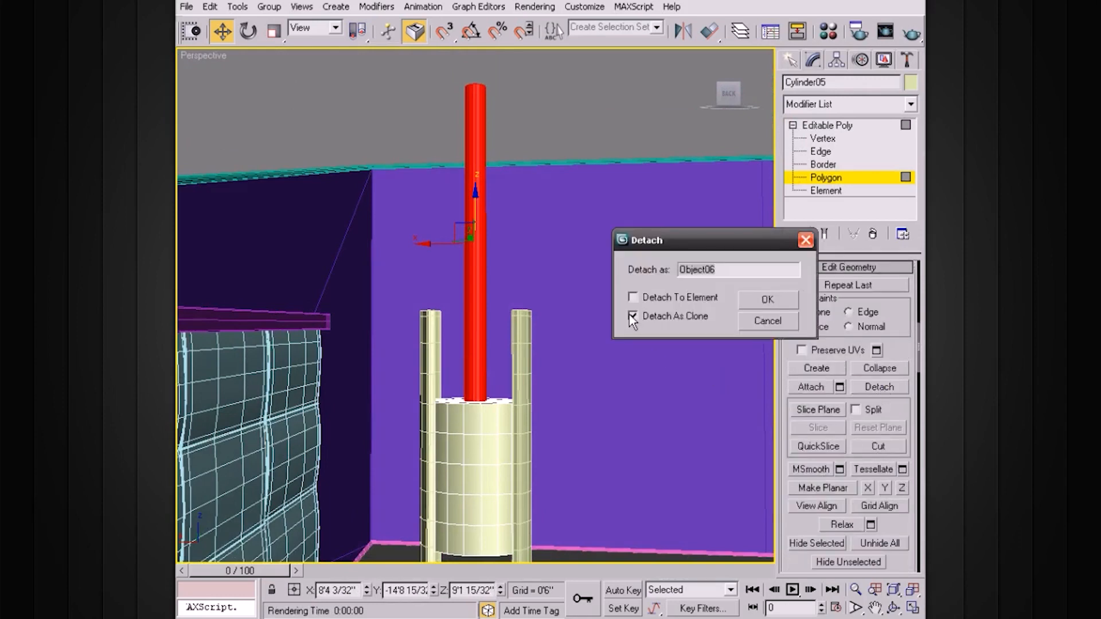
pyautogui.click(768, 304)
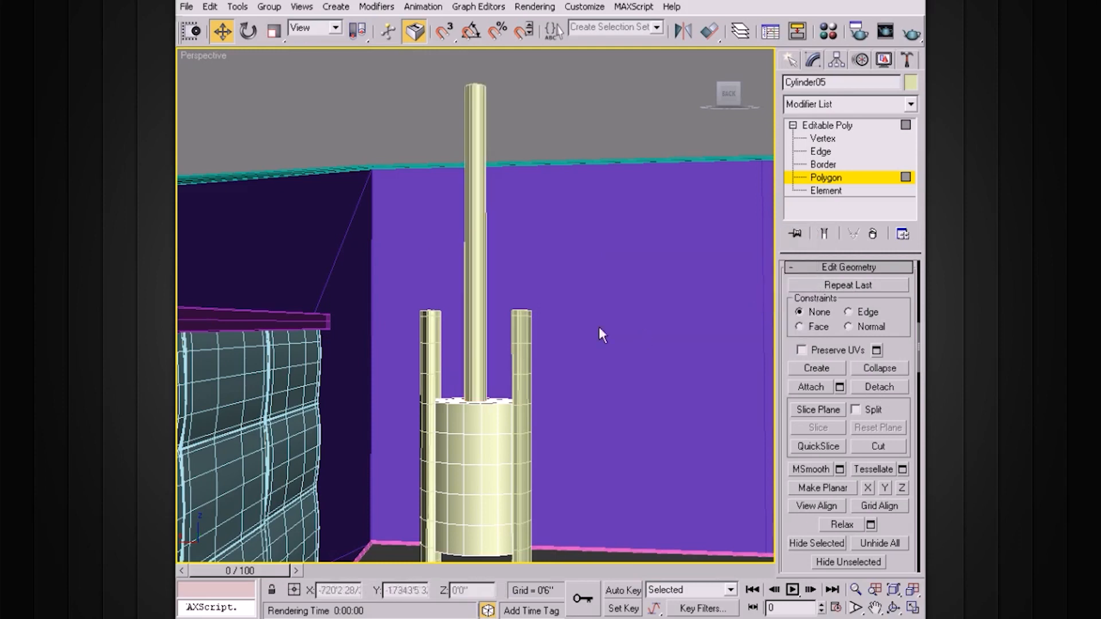
pyautogui.scroll(6, 566, 331)
pyautogui.click(801, 126)
pyautogui.click(793, 126)
# Step: Detach the ring-shaped top polygons of the original wide cylinder as a cloned object and leave polygon editing
pyautogui.click(486, 266)
pyautogui.keyDown('alt'); pyautogui.moveTo(486, 265); pyautogui.dragTo(485, 484, button='middle'); pyautogui.keyUp('alt')
pyautogui.click(485, 483)
pyautogui.scroll(4, 505, 431)
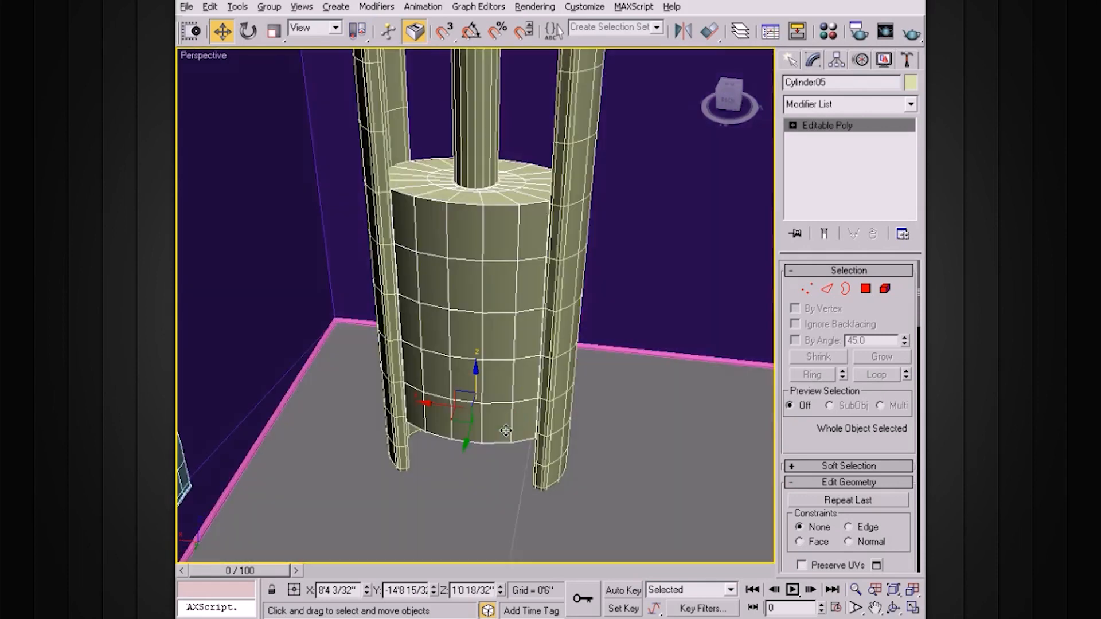
pyautogui.keyDown('alt'); pyautogui.moveTo(448, 219); pyautogui.dragTo(546, 291, button='middle'); pyautogui.keyUp('alt')
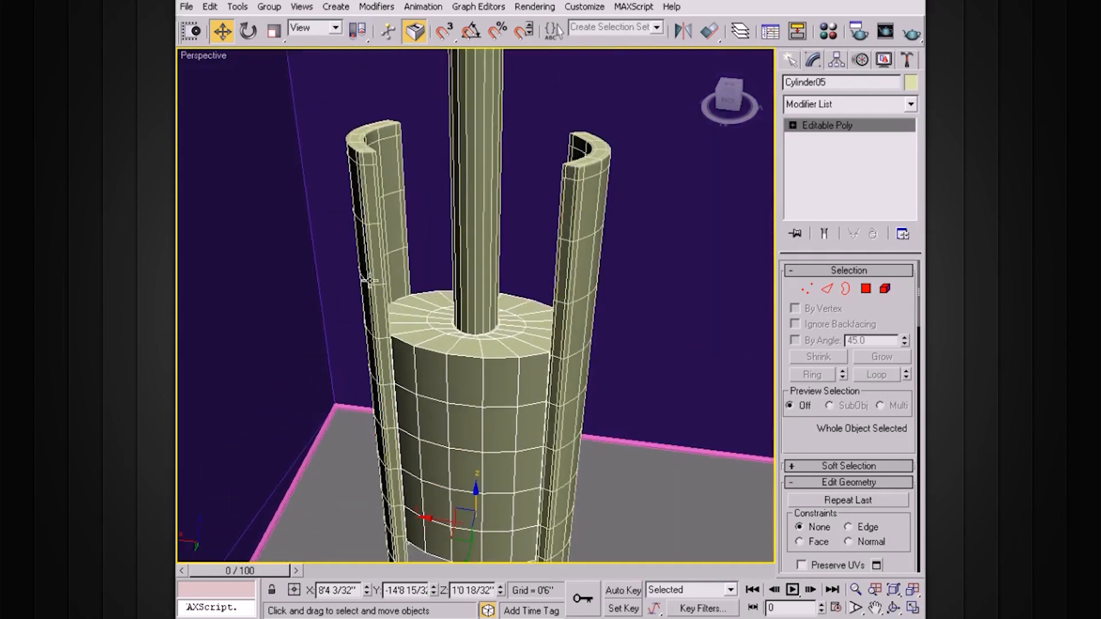
pyautogui.scroll(5, 457, 263)
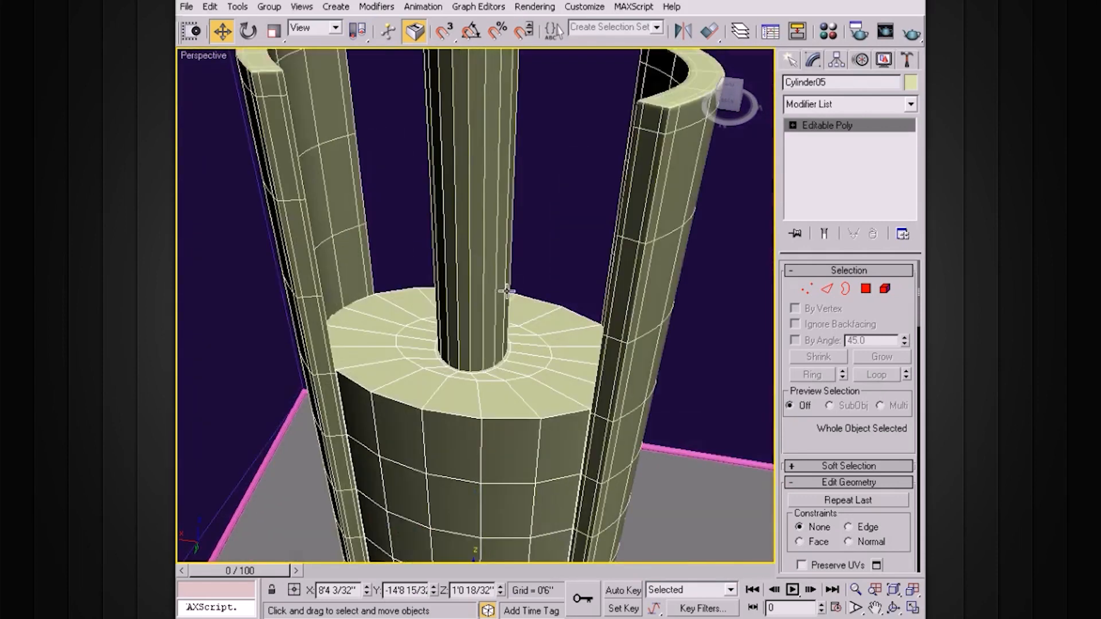
pyautogui.click(793, 125)
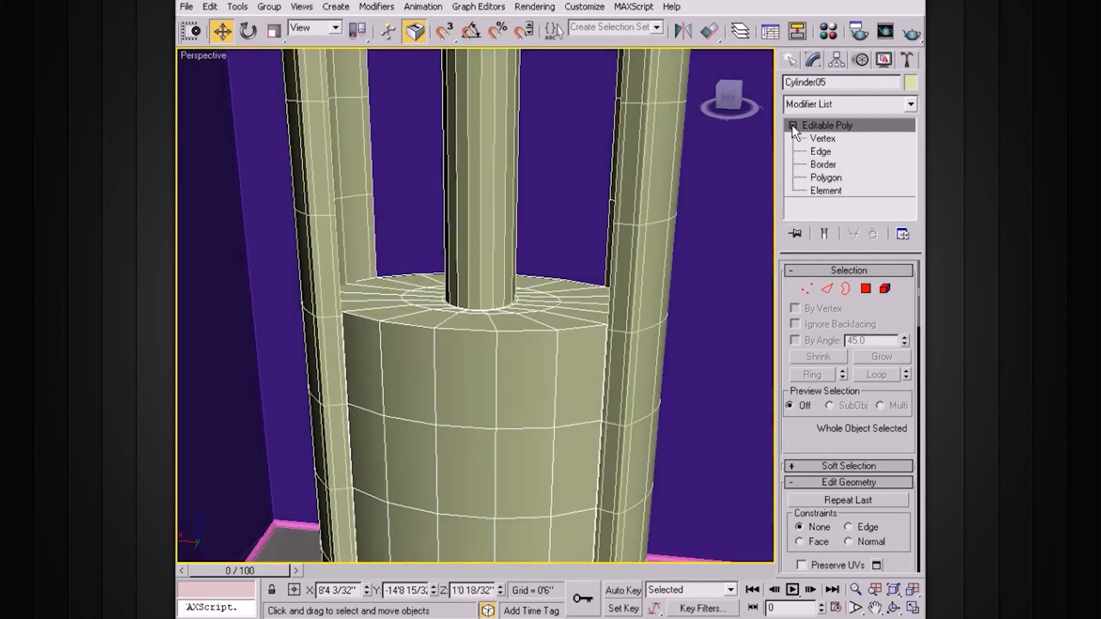
pyautogui.click(826, 177)
pyautogui.keyDown('alt'); pyautogui.moveTo(499, 339); pyautogui.dragTo(489, 305, button='middle'); pyautogui.keyUp('alt')
pyautogui.moveTo(305, 223); pyautogui.dragTo(212, 443)
pyautogui.keyDown('alt'); pyautogui.moveTo(454, 390); pyautogui.dragTo(493, 422, button='middle'); pyautogui.keyUp('alt')
pyautogui.scroll(3, 539, 330)
pyautogui.keyDown('alt'); pyautogui.moveTo(564, 334); pyautogui.dragTo(546, 322, button='middle'); pyautogui.keyUp('alt')
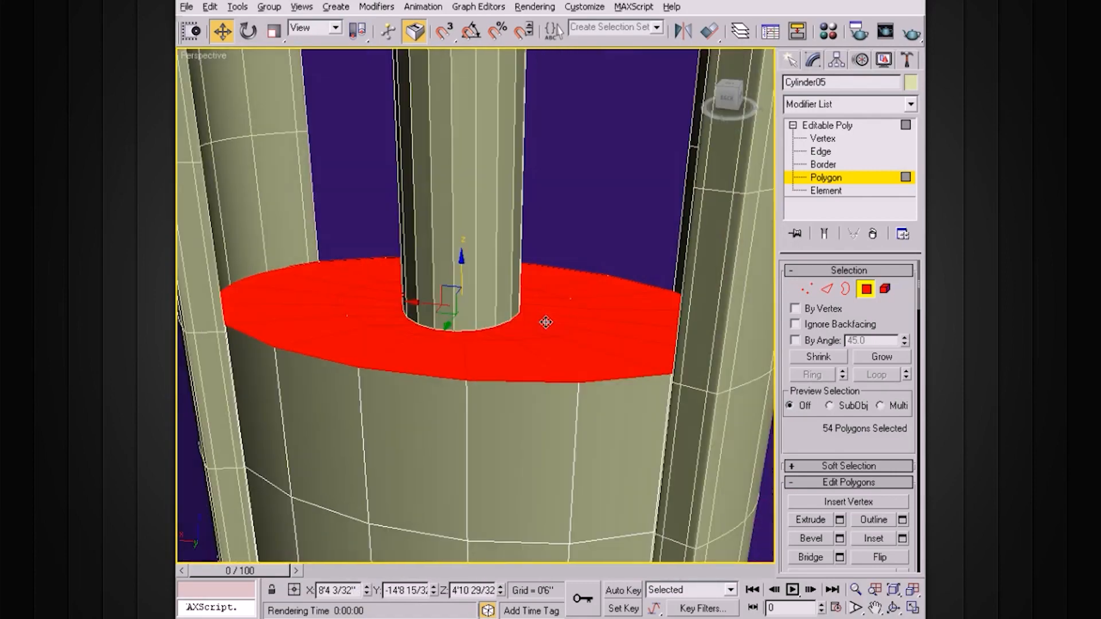
pyautogui.scroll(-3, 824, 436)
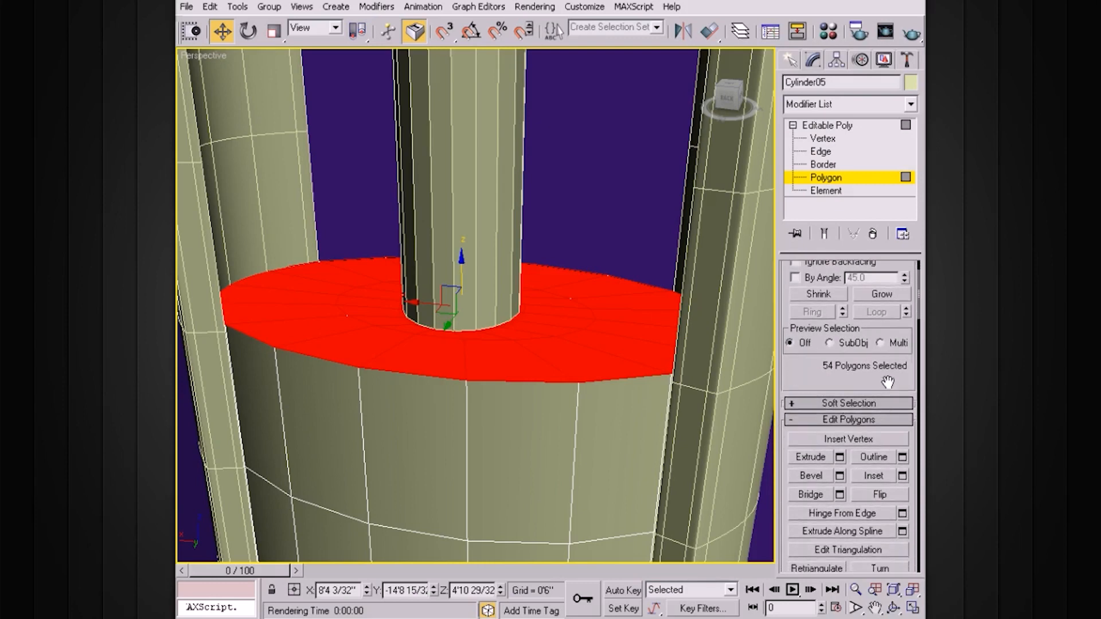
pyautogui.click(883, 421)
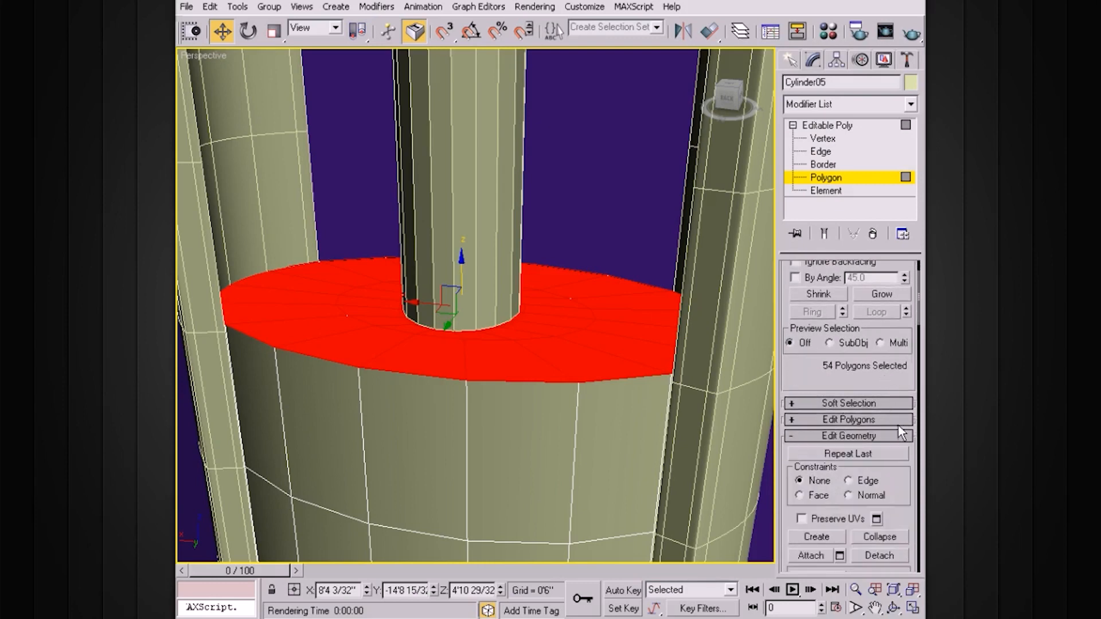
pyautogui.click(895, 556)
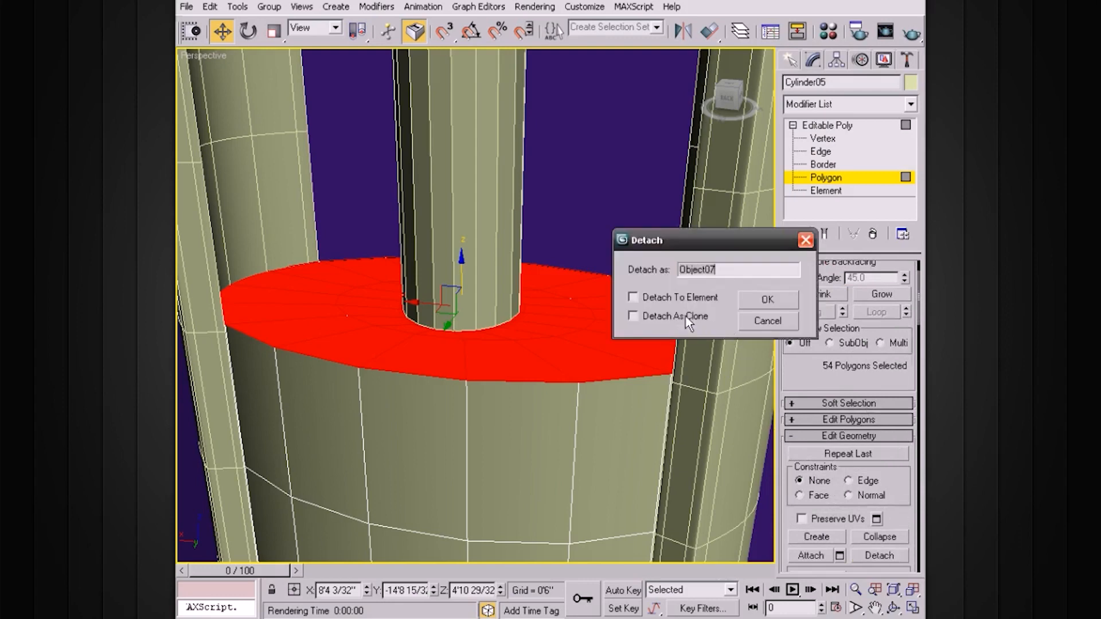
pyautogui.click(636, 317)
pyautogui.click(769, 300)
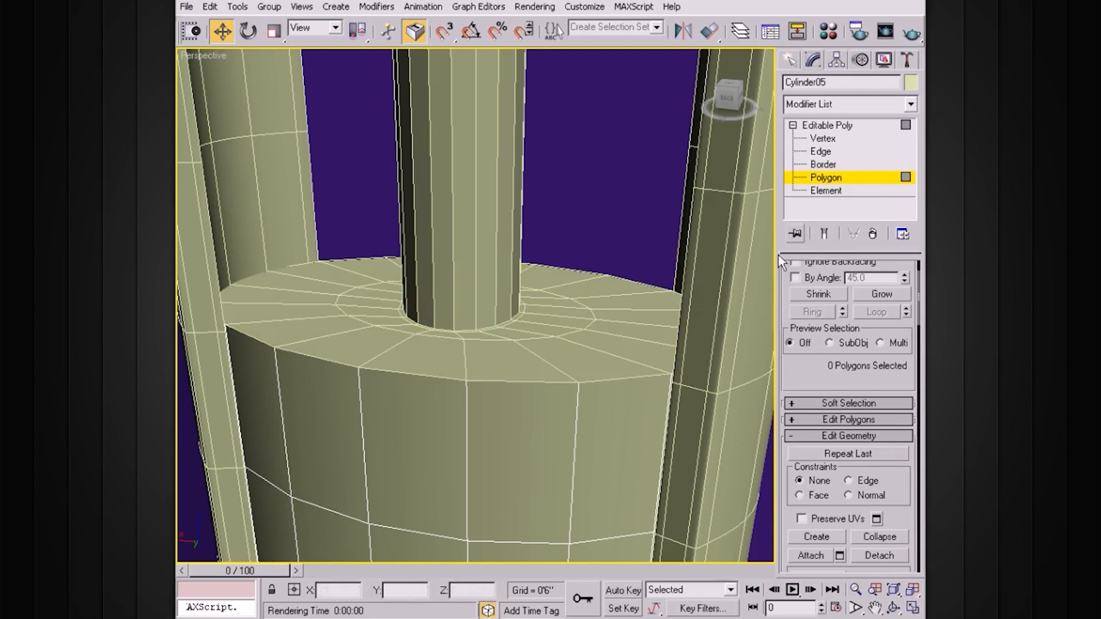
pyautogui.click(794, 126)
# Step: Select the detached top ring and center its pivot to the object using Affect Pivot Only
pyautogui.click(563, 312)
pyautogui.keyDown('alt'); pyautogui.moveTo(595, 329); pyautogui.dragTo(589, 313, button='middle'); pyautogui.keyUp('alt')
pyautogui.click(836, 60)
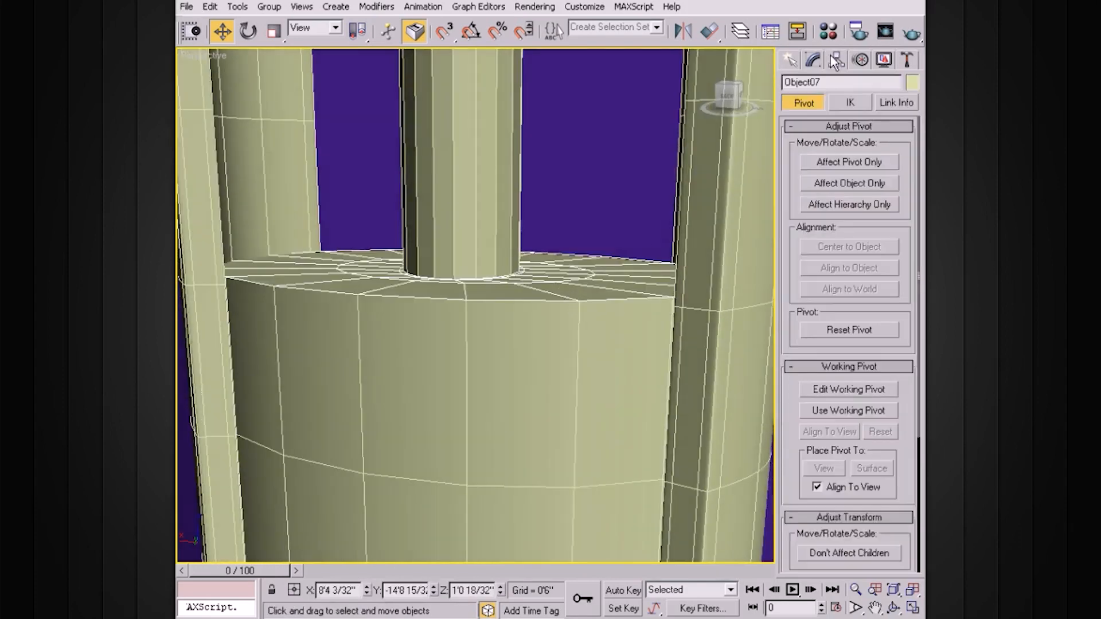
pyautogui.click(835, 163)
pyautogui.click(809, 246)
pyautogui.moveTo(469, 210); pyautogui.dragTo(533, 194)
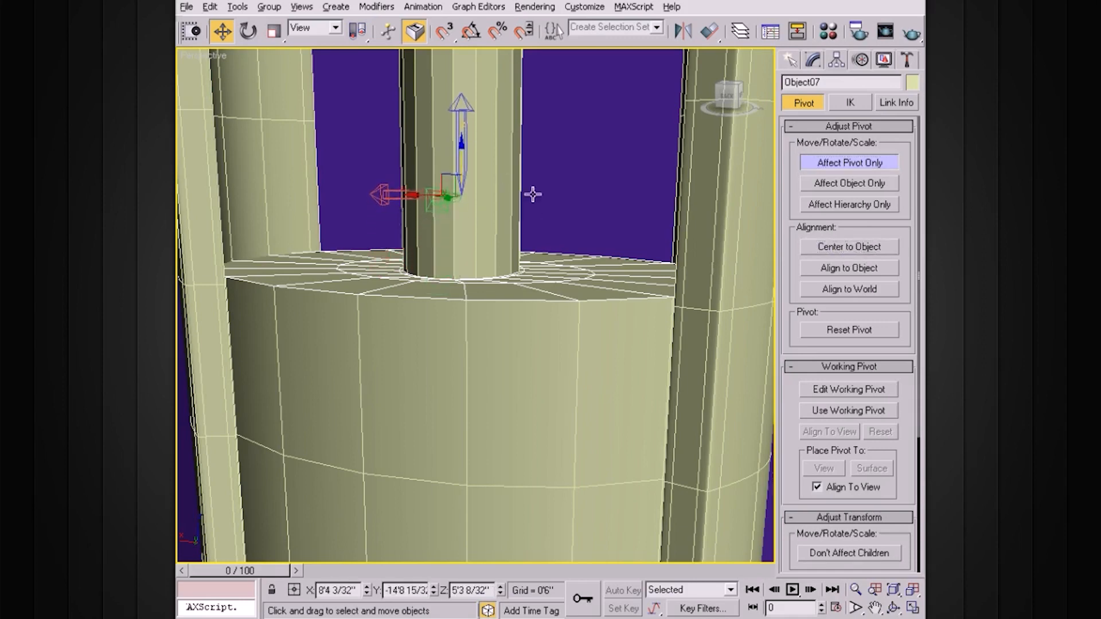
pyautogui.keyDown('alt'); pyautogui.moveTo(533, 195); pyautogui.dragTo(527, 184, button='middle'); pyautogui.keyUp('alt')
pyautogui.hotkey('ctrl', 'z')
pyautogui.hotkey('ctrl', 'z')
# Step: Finish the pivot adjustment and raise the detached ring along Z to about 5'7", above the wide cylinder
pyautogui.keyDown('alt'); pyautogui.moveTo(598, 219); pyautogui.dragTo(598, 234, button='middle'); pyautogui.keyUp('alt')
pyautogui.scroll(-3, 602, 234)
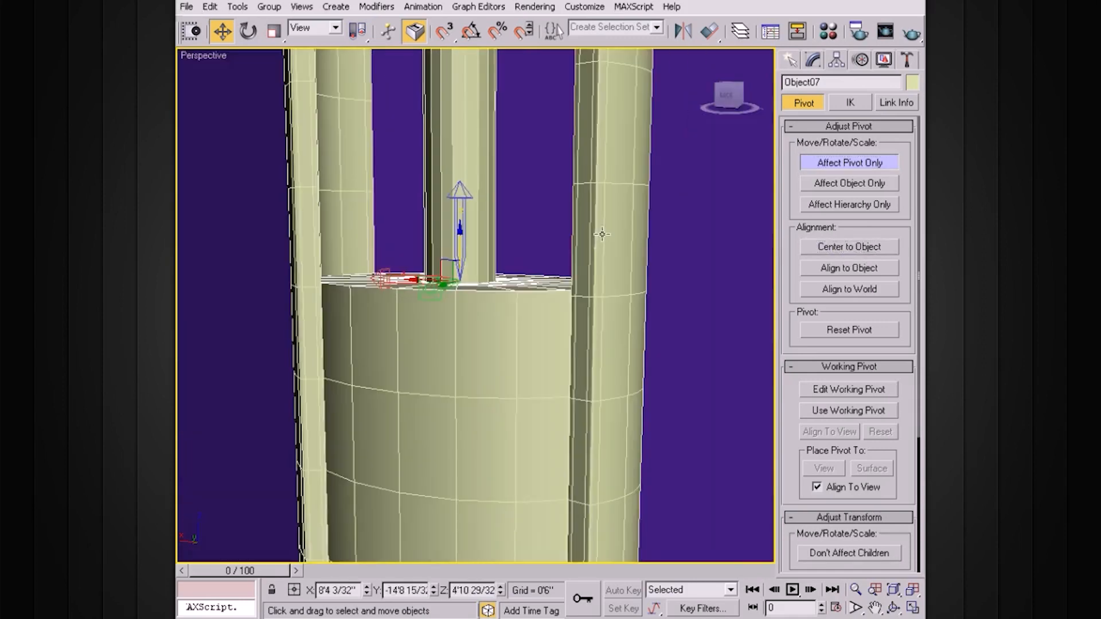
pyautogui.click(841, 164)
pyautogui.click(813, 60)
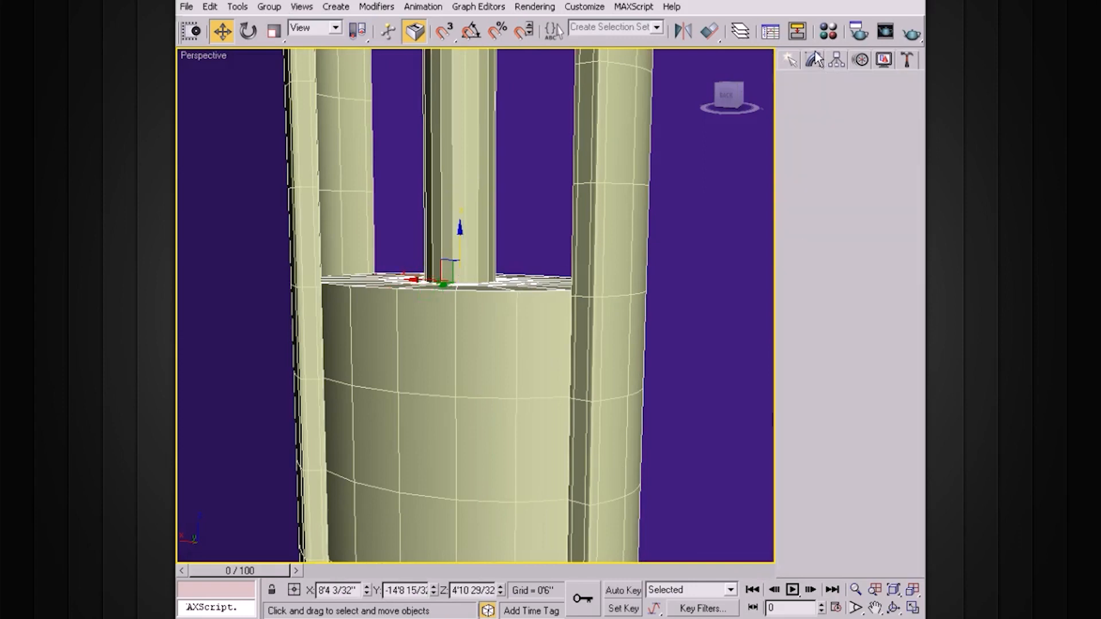
pyautogui.keyDown('alt'); pyautogui.moveTo(522, 286); pyautogui.dragTo(533, 396, button='middle'); pyautogui.keyUp('alt')
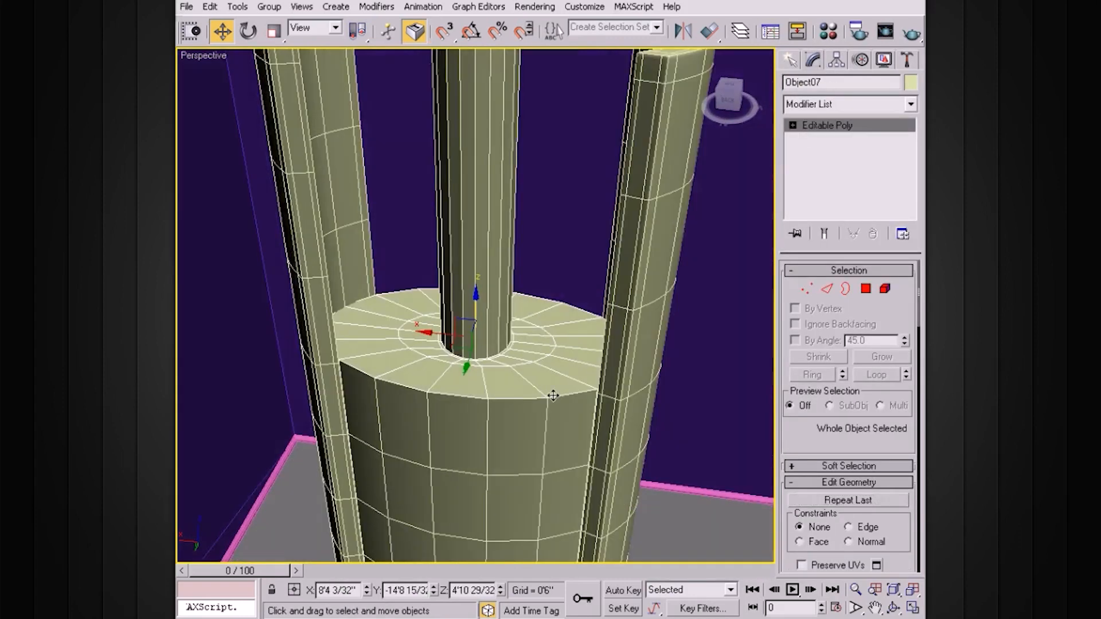
pyautogui.click(529, 423)
pyautogui.click(528, 347)
pyautogui.click(483, 326)
pyautogui.moveTo(475, 300); pyautogui.dragTo(475, 259)
pyautogui.keyDown('alt'); pyautogui.moveTo(525, 307); pyautogui.dragTo(545, 269, button='middle'); pyautogui.keyUp('alt')
pyautogui.moveTo(476, 265); pyautogui.dragTo(476, 221)
pyautogui.keyDown('alt'); pyautogui.moveTo(476, 221); pyautogui.dragTo(553, 293, button='middle'); pyautogui.keyUp('alt')
pyautogui.scroll(5, 567, 295)
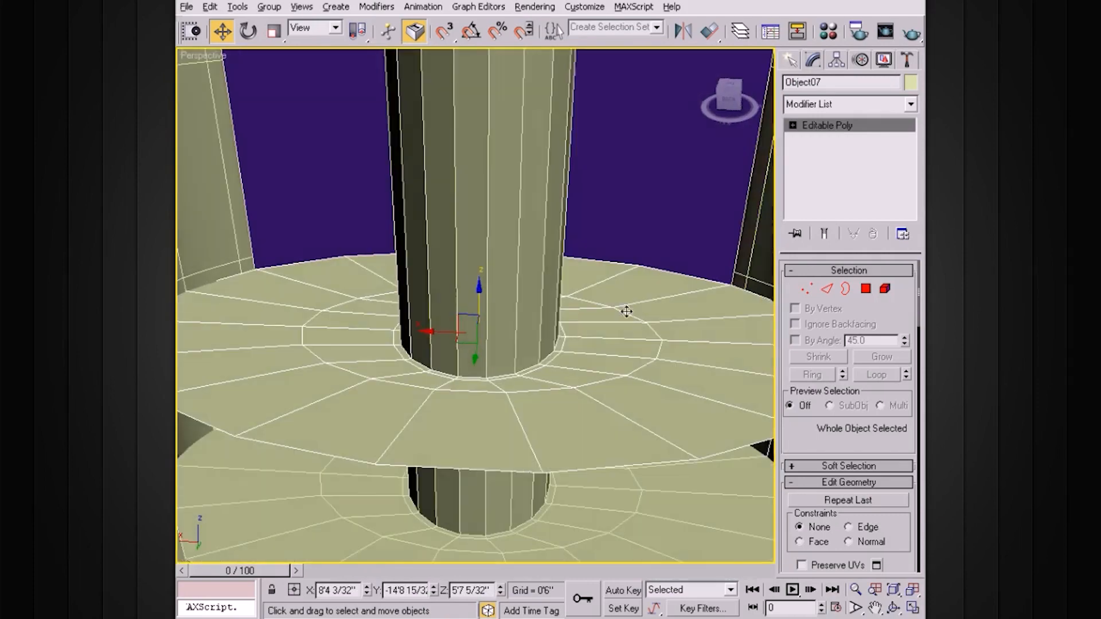
# Step: Apply a Shell modifier to the raised ring
pyautogui.keyDown('alt'); pyautogui.moveTo(627, 312); pyautogui.dragTo(616, 286, button='middle'); pyautogui.keyUp('alt')
pyautogui.scroll(-3, 631, 300)
pyautogui.click(909, 104)
pyautogui.moveTo(913, 149); pyautogui.dragTo(913, 425)
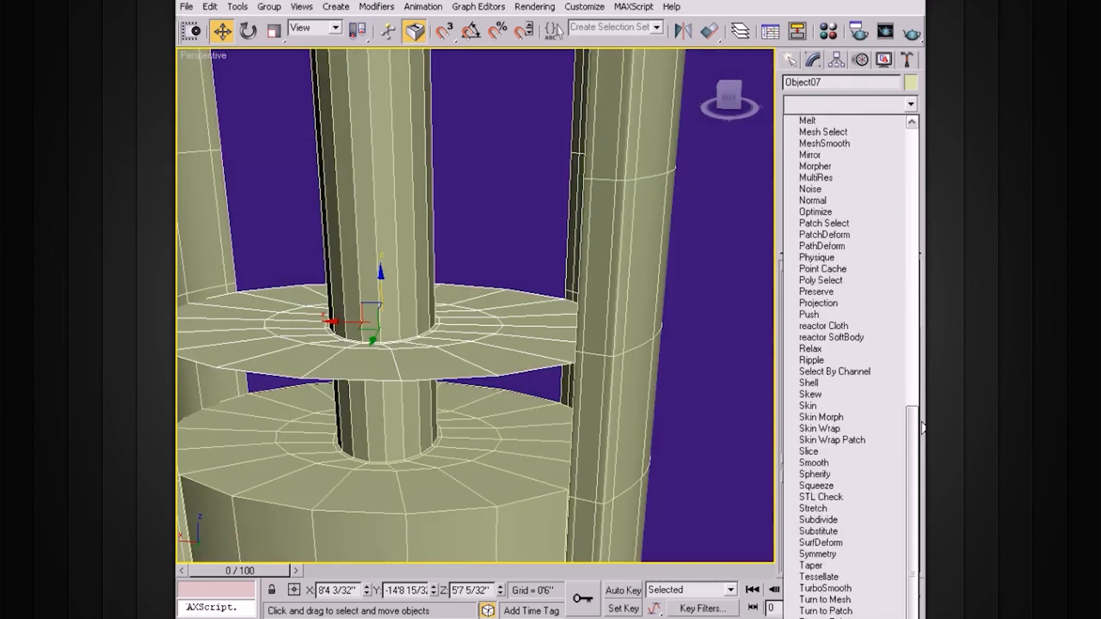
pyautogui.click(821, 383)
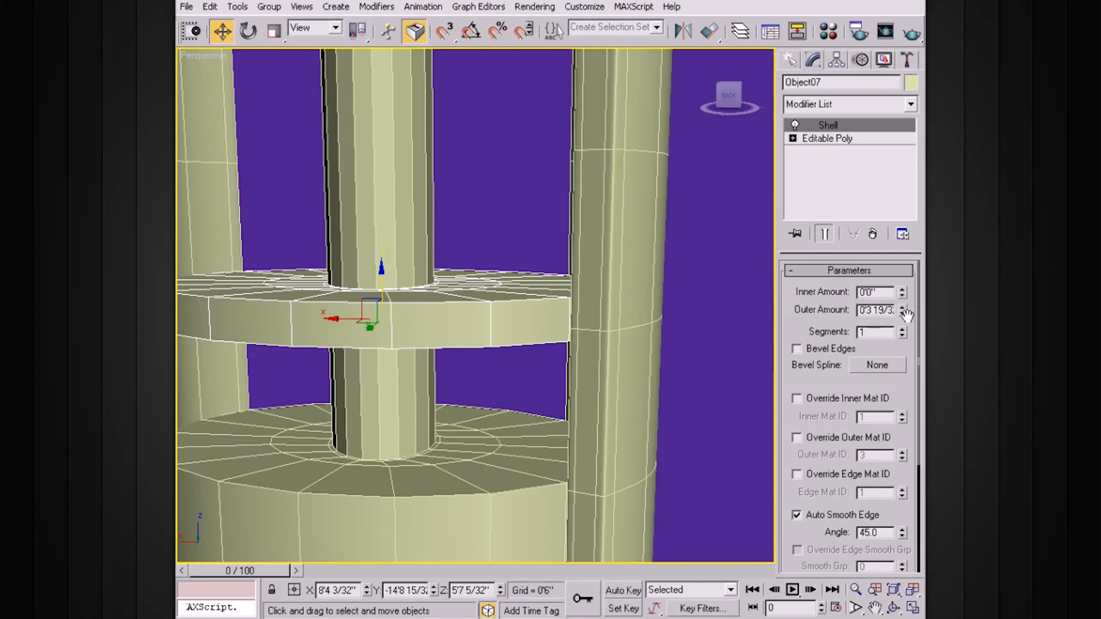
# Step: Thin the ring's Shell to an outer amount of about 0'0 13/32" and set its segments to 3
pyautogui.moveTo(903, 313)
pyautogui.mouseDown()
pyautogui.moveTo(905, 334)
pyautogui.moveTo(902, 321)
pyautogui.mouseUp()
pyautogui.keyDown('alt'); pyautogui.moveTo(683, 347); pyautogui.dragTo(618, 355, button='middle'); pyautogui.keyUp('alt')
pyautogui.scroll(2, 508, 351)
pyautogui.scroll(2, 558, 354)
pyautogui.moveTo(906, 313); pyautogui.dragTo(903, 323)
pyautogui.click(902, 331)
pyautogui.click(903, 330)
pyautogui.keyDown('alt'); pyautogui.moveTo(646, 312); pyautogui.dragTo(673, 328, button='middle'); pyautogui.keyUp('alt')
pyautogui.scroll(2, 673, 330)
pyautogui.scroll(-2, 747, 254)
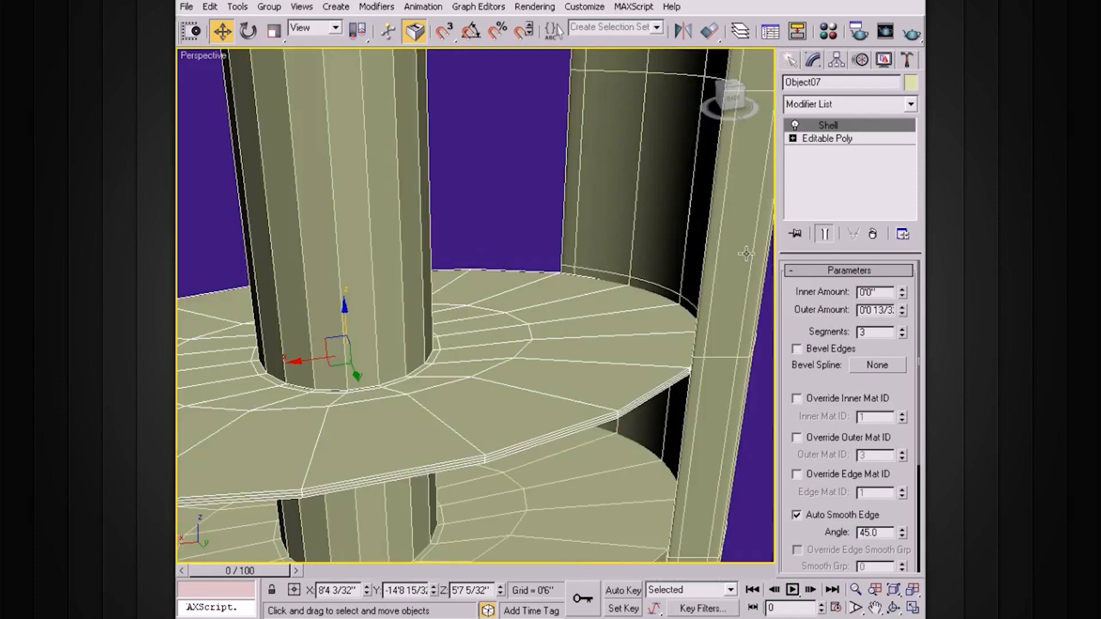
pyautogui.keyDown('alt'); pyautogui.moveTo(566, 242); pyautogui.dragTo(549, 257, button='middle'); pyautogui.keyUp('alt')
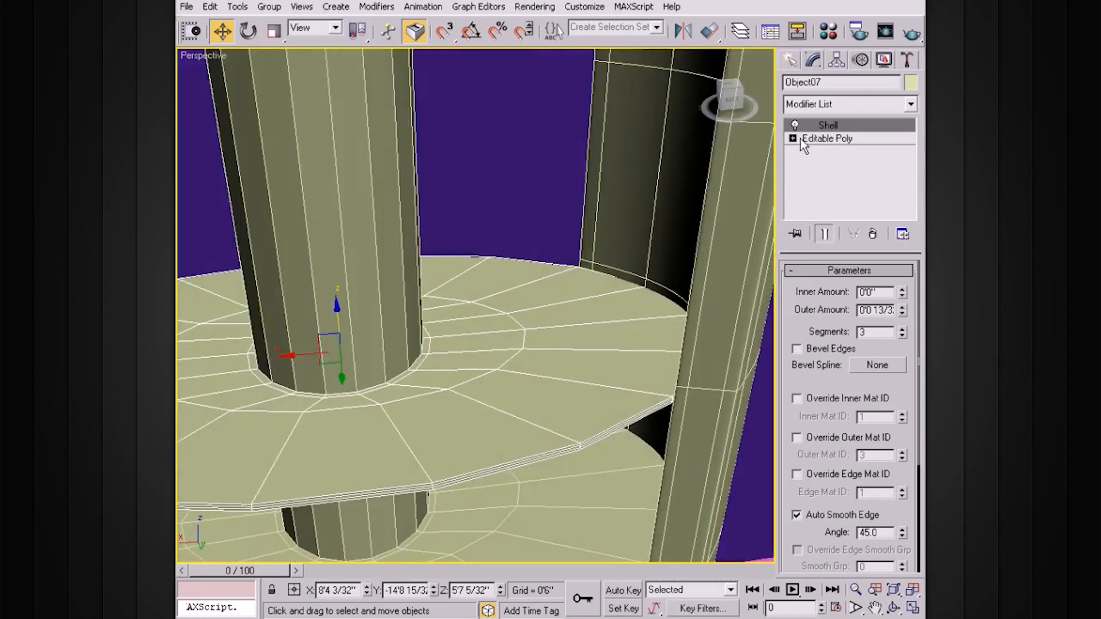
# Step: Turn off the ring's Shell modifier and enter edge-level editing of the underlying Editable Poly
pyautogui.click(795, 125)
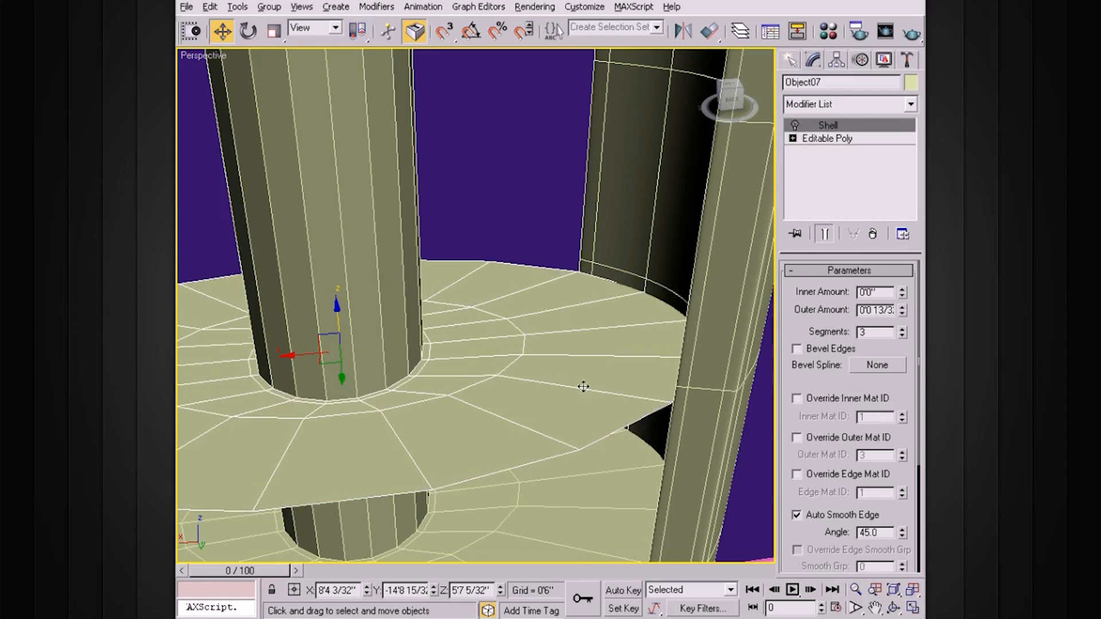
pyautogui.keyDown('alt'); pyautogui.moveTo(584, 386); pyautogui.dragTo(595, 386, button='middle'); pyautogui.keyUp('alt')
pyautogui.click(793, 139)
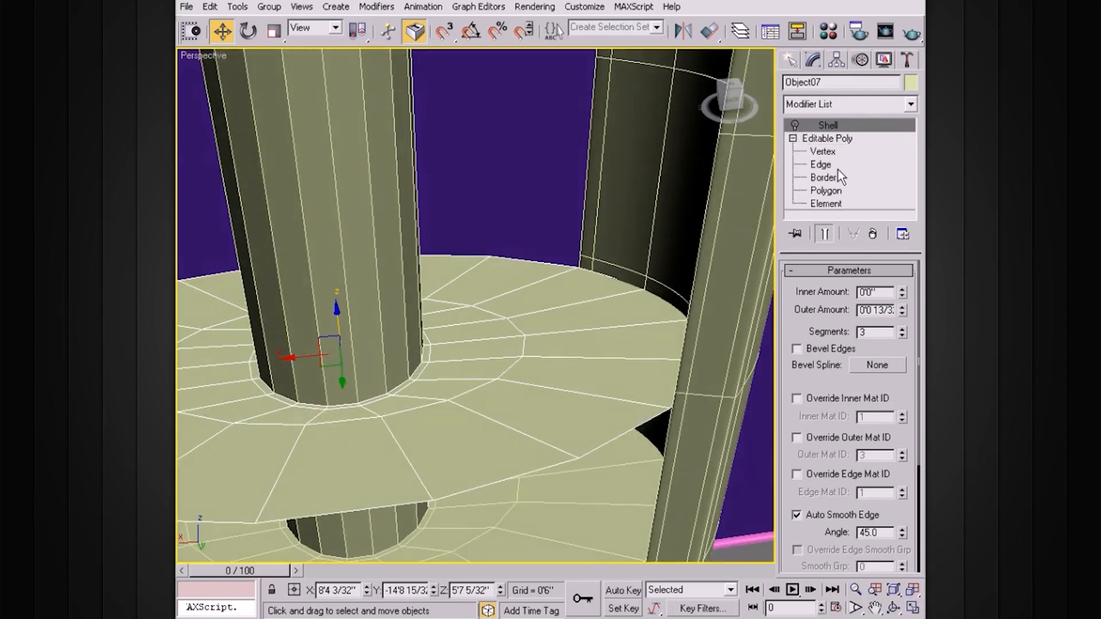
pyautogui.click(821, 165)
# Step: Connect the ring of radial edges in the disc's outer band with 1 segment, pinch 0 and slide -90
pyautogui.click(612, 397)
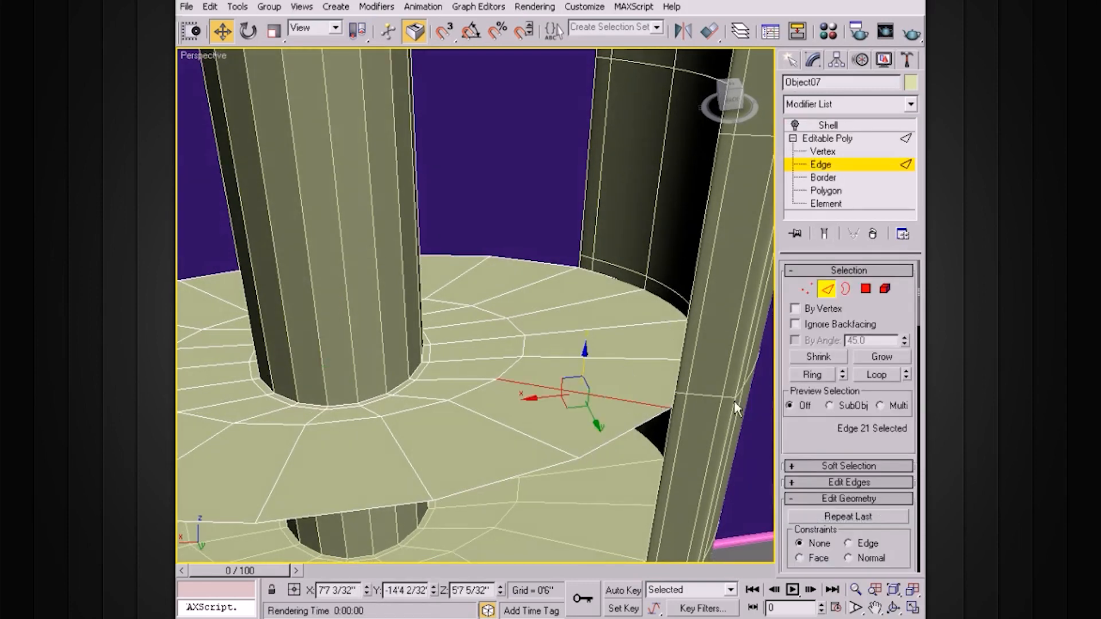
pyautogui.scroll(-1, 842, 374)
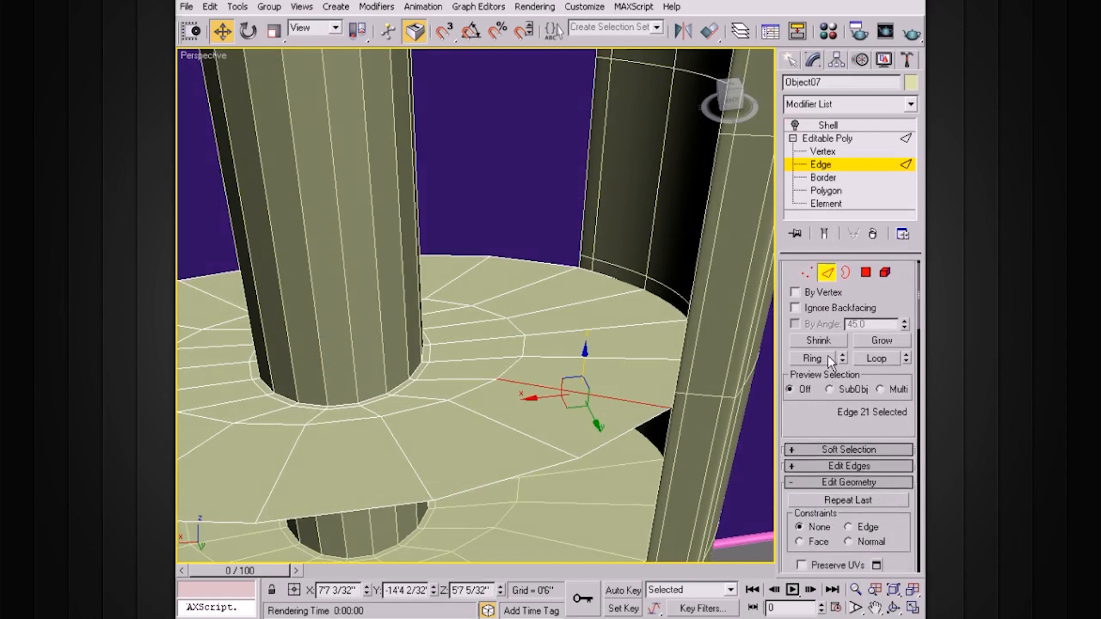
pyautogui.click(881, 358)
pyautogui.click(812, 358)
pyautogui.click(592, 394)
pyautogui.click(813, 358)
pyautogui.moveTo(819, 431); pyautogui.dragTo(818, 295)
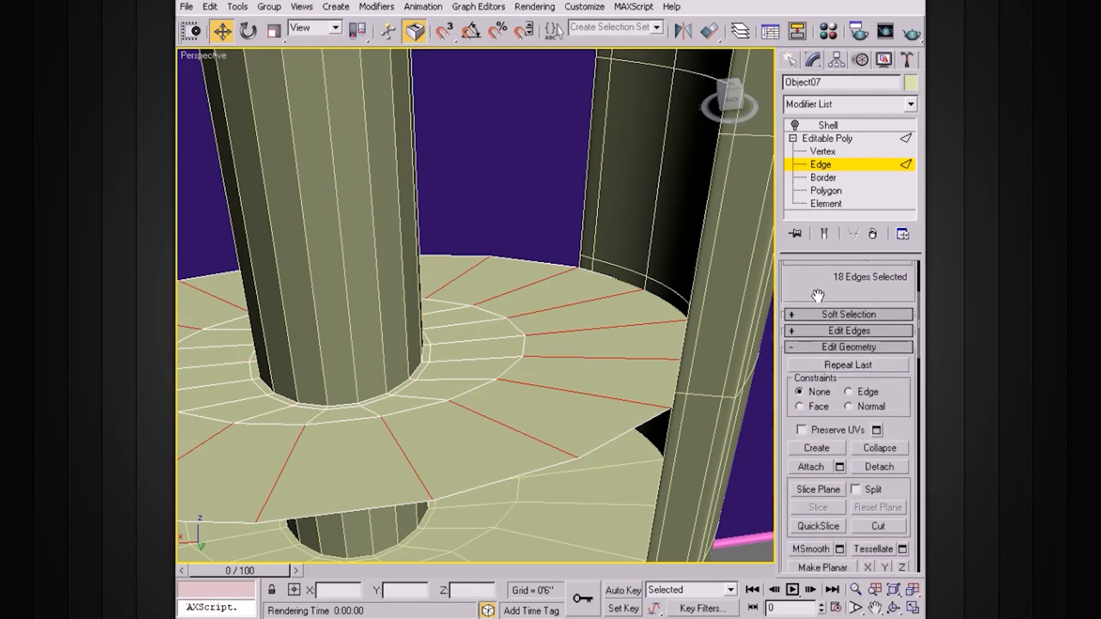
pyautogui.click(881, 346)
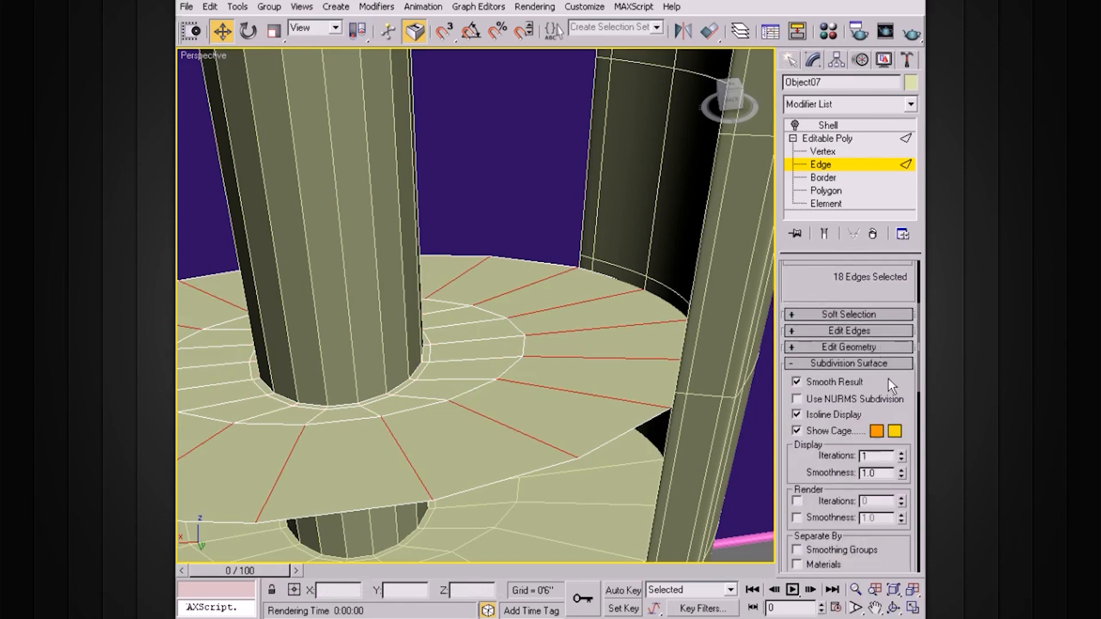
pyautogui.click(854, 347)
pyautogui.click(908, 268)
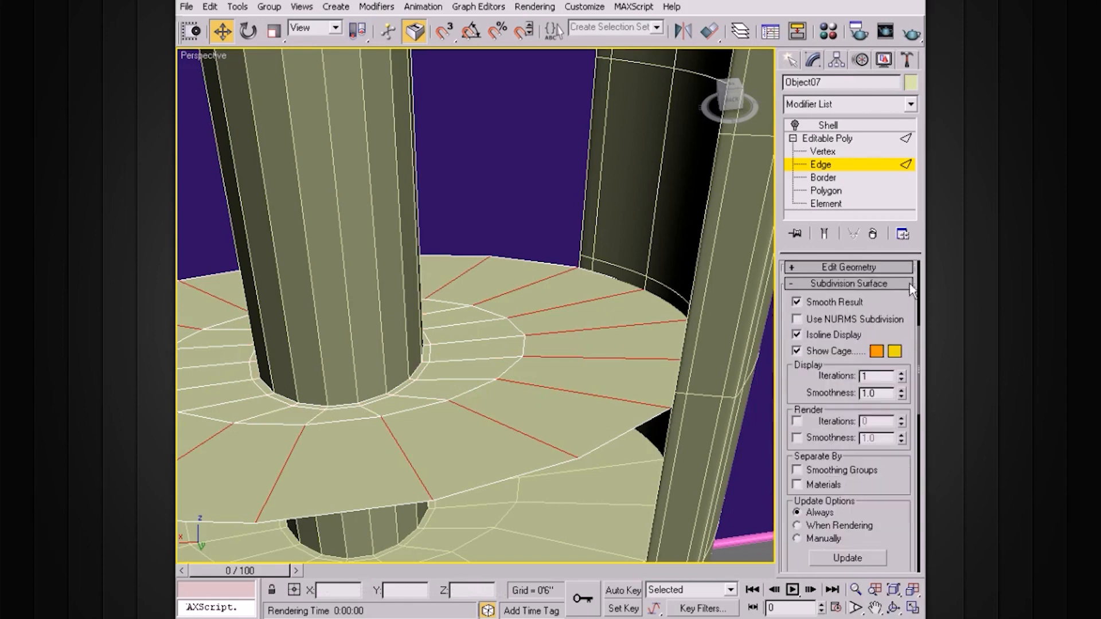
pyautogui.scroll(5, 903, 298)
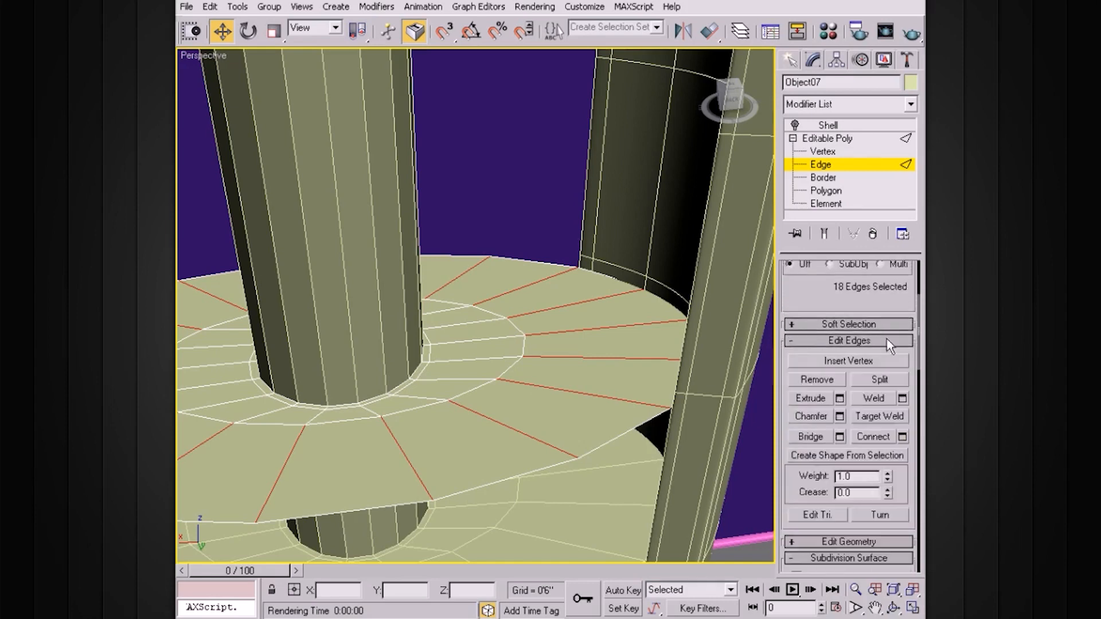
pyautogui.click(902, 437)
pyautogui.moveTo(768, 244); pyautogui.dragTo(814, 226)
pyautogui.moveTo(872, 292); pyautogui.dragTo(860, 437)
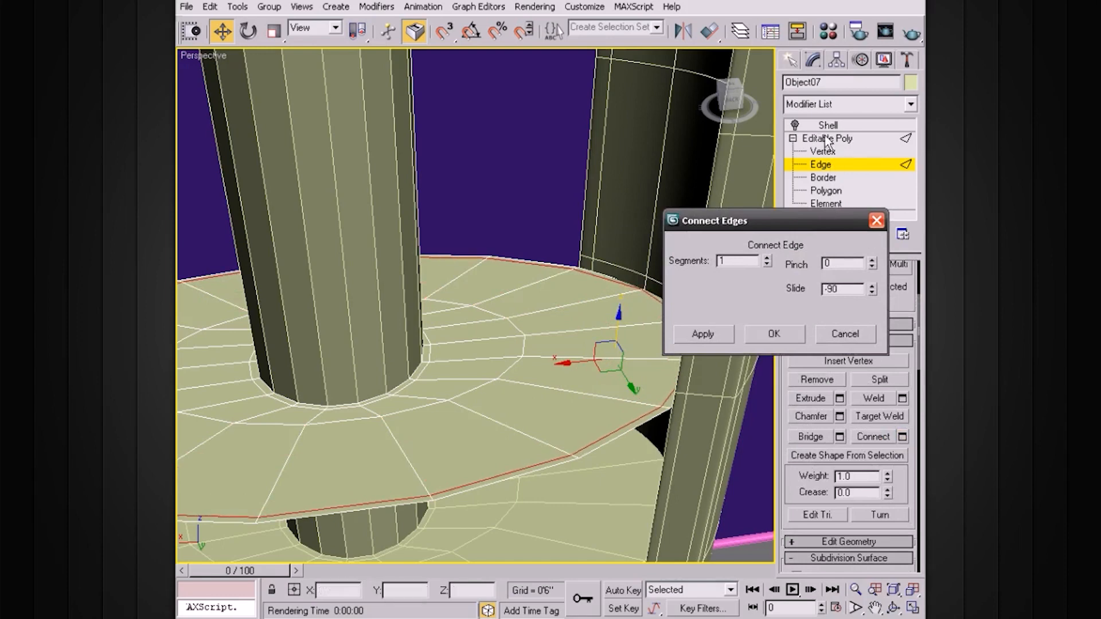
pyautogui.click(776, 334)
# Step: Leave edge editing, turn the Shell modifier back on and inspect the disc's outer rim
pyautogui.click(827, 138)
pyautogui.click(793, 138)
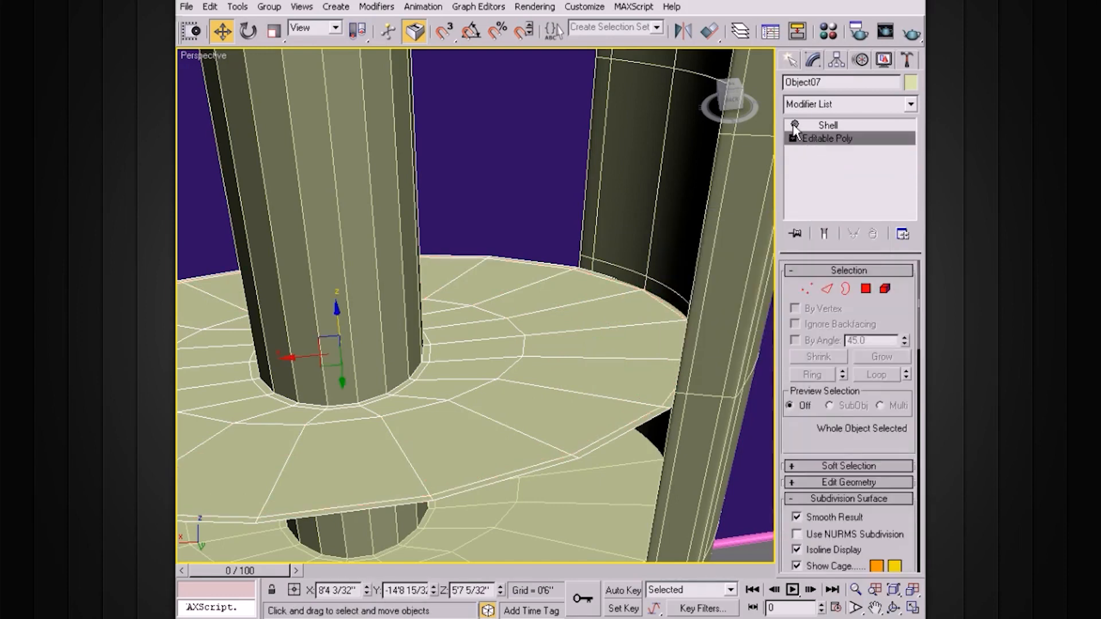
pyautogui.click(825, 128)
pyautogui.keyDown('alt'); pyautogui.moveTo(645, 243); pyautogui.dragTo(623, 265, button='middle'); pyautogui.keyUp('alt')
pyautogui.scroll(3, 620, 233)
pyautogui.scroll(-3, 628, 240)
pyautogui.keyDown('alt'); pyautogui.moveTo(521, 241); pyautogui.dragTo(508, 247, button='middle'); pyautogui.keyUp('alt')
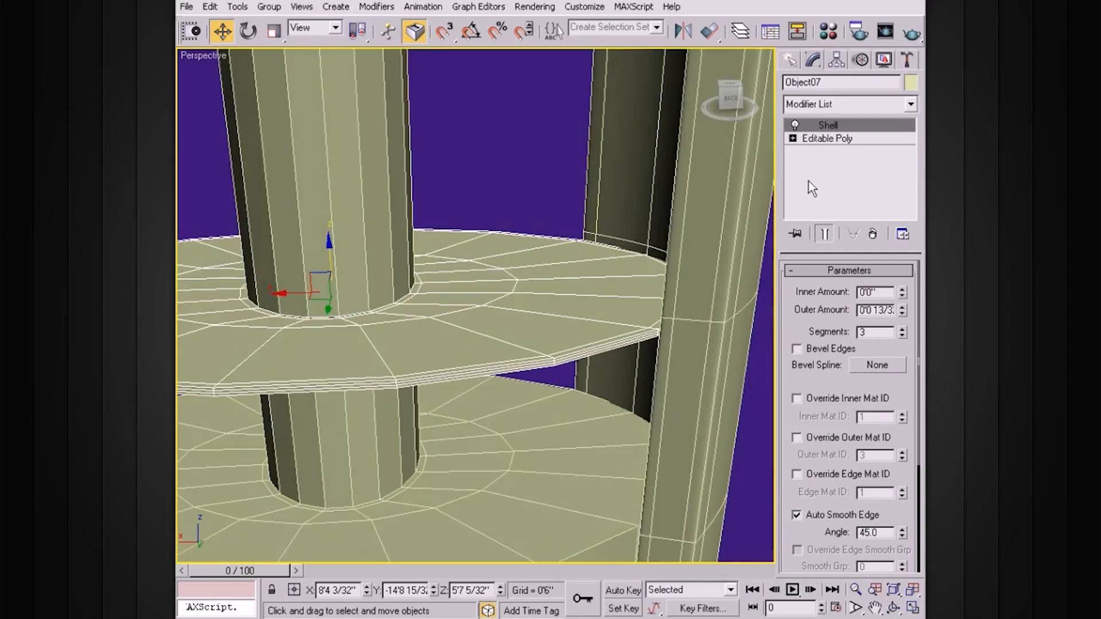
# Step: Collapse the shelled disc's modifier stack into an Editable Poly and turn on NURMS subdivision for it
pyautogui.rightClick(812, 131)
pyautogui.click(854, 256)
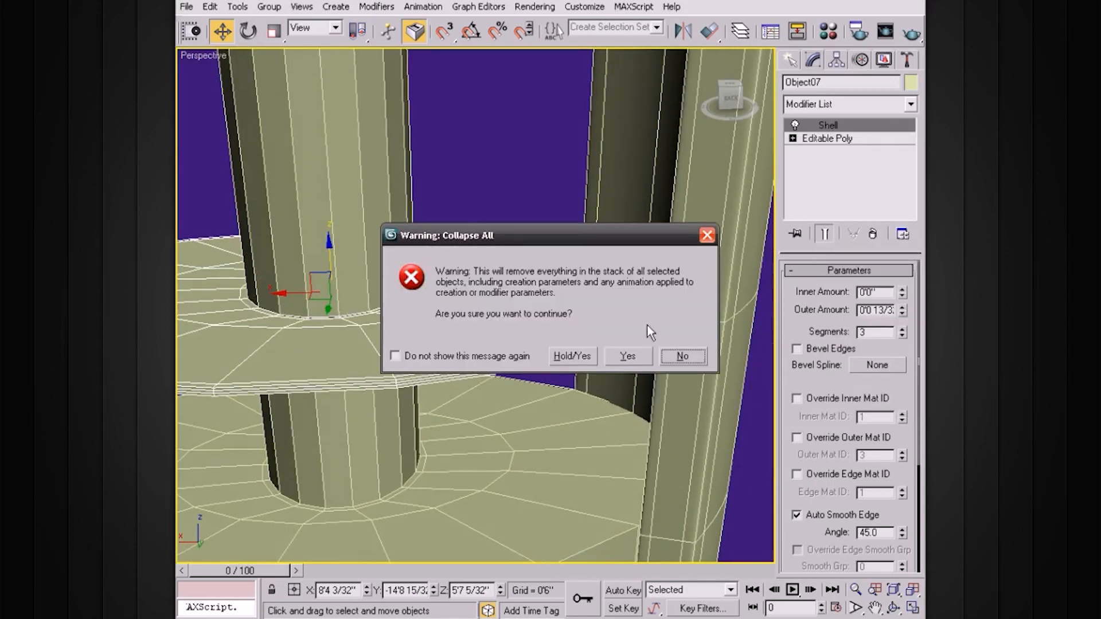
pyautogui.click(635, 351)
pyautogui.keyDown('alt'); pyautogui.moveTo(638, 350); pyautogui.dragTo(598, 307, button='middle'); pyautogui.keyUp('alt')
pyautogui.rightClick(814, 125)
pyautogui.click(835, 223)
pyautogui.keyDown('alt'); pyautogui.moveTo(686, 215); pyautogui.dragTo(479, 262, button='middle'); pyautogui.keyUp('alt')
pyautogui.click(797, 534)
# Step: Raise the disc along the central rod to the tops of the side rails, at about Z 7'3 10/32"
pyautogui.moveTo(442, 247); pyautogui.dragTo(424, 55)
pyautogui.keyDown('alt'); pyautogui.moveTo(423, 55); pyautogui.dragTo(462, 156, button='middle'); pyautogui.keyUp('alt')
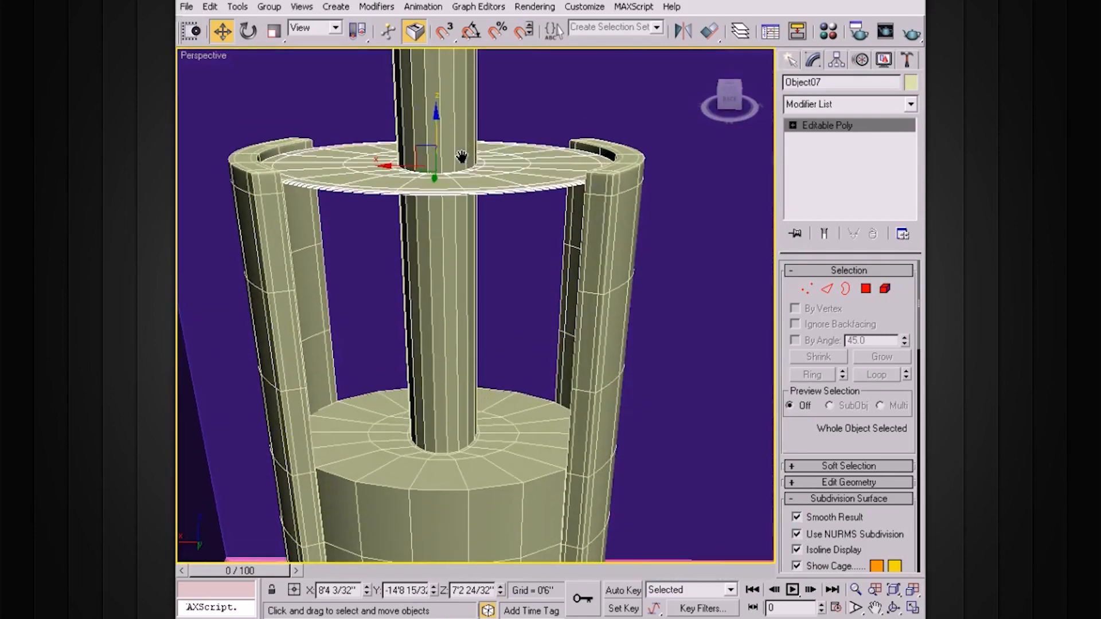
pyautogui.moveTo(436, 115); pyautogui.dragTo(436, 107)
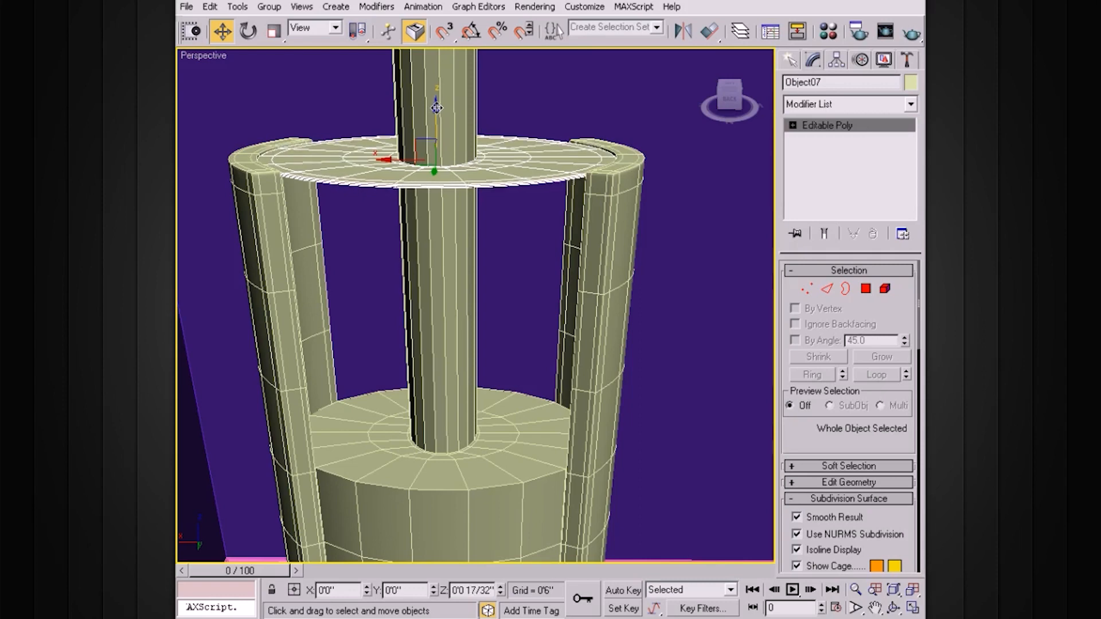
pyautogui.scroll(8, 436, 107)
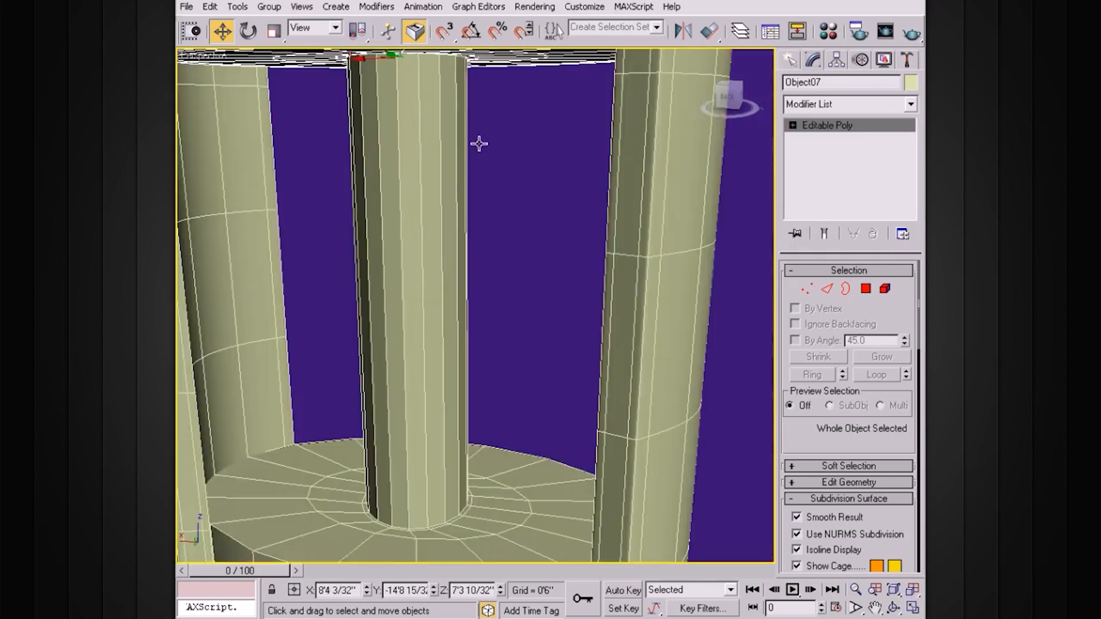
# Step: Scale the top disc along Z and clone a copy of it down the rod to about Z 6'0 10/32"
pyautogui.scroll(-5, 479, 143)
pyautogui.press('r')
pyautogui.moveTo(405, 212); pyautogui.dragTo(407, 146)
pyautogui.press('w')
pyautogui.moveTo(407, 202)
pyautogui.mouseDown()
pyautogui.moveTo(423, 253)
pyautogui.moveTo(418, 340)
pyautogui.mouseUp()
pyautogui.scroll(-4, 425, 230)
pyautogui.click(545, 379)
pyautogui.moveTo(442, 367)
pyautogui.keyDown('alt'); pyautogui.mouseDown(button='middle')
pyautogui.moveTo(491, 349)
pyautogui.moveTo(482, 352)
pyautogui.mouseUp(button='middle'); pyautogui.keyUp('alt')
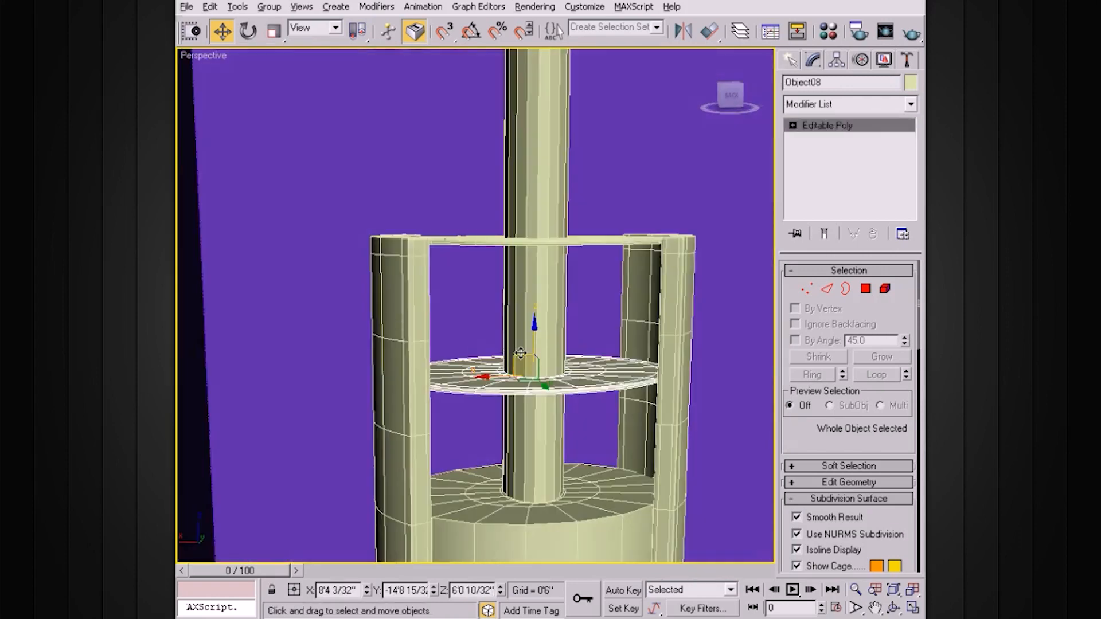
# Step: Raise the cloned middle disc slightly and clone a copy of it below at about Z 5'6 16/32"
pyautogui.keyDown('alt'); pyautogui.moveTo(594, 286); pyautogui.dragTo(511, 312, button='middle'); pyautogui.keyUp('alt')
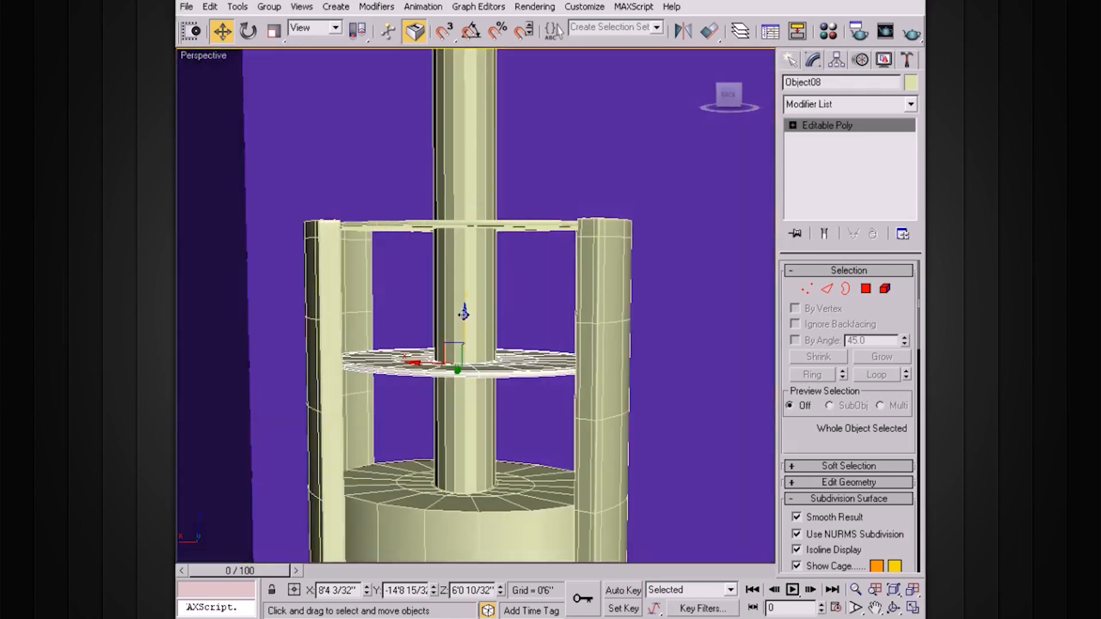
pyautogui.moveTo(458, 312); pyautogui.dragTo(489, 296)
pyautogui.keyDown('alt'); pyautogui.moveTo(488, 296); pyautogui.dragTo(506, 296, button='middle'); pyautogui.keyUp('alt')
pyautogui.keyDown('shift'); pyautogui.moveTo(450, 267); pyautogui.dragTo(448, 357); pyautogui.keyUp('shift')
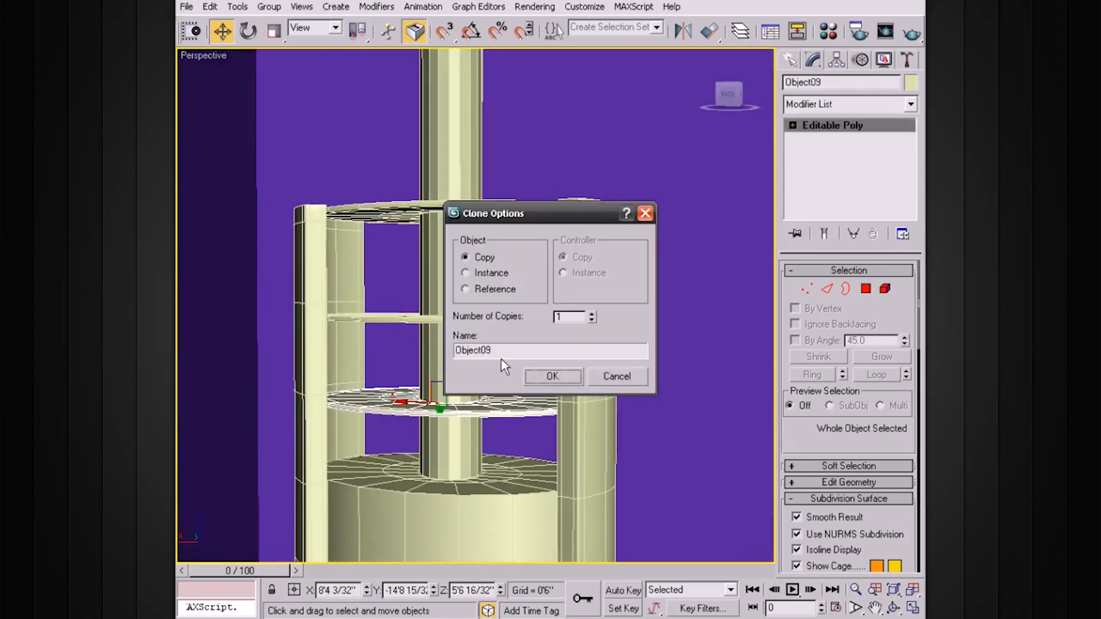
pyautogui.click(551, 375)
pyautogui.keyDown('alt'); pyautogui.moveTo(550, 375); pyautogui.dragTo(507, 362, button='middle'); pyautogui.keyUp('alt')
# Step: Reselect the upper of the two middle discs and adjust its height to about Z 6'4 12/32"
pyautogui.click(529, 307)
pyautogui.moveTo(479, 264); pyautogui.dragTo(479, 256)
pyautogui.keyDown('alt'); pyautogui.moveTo(513, 275); pyautogui.dragTo(560, 196, button='middle'); pyautogui.keyUp('alt')
pyautogui.scroll(-4, 532, 299)
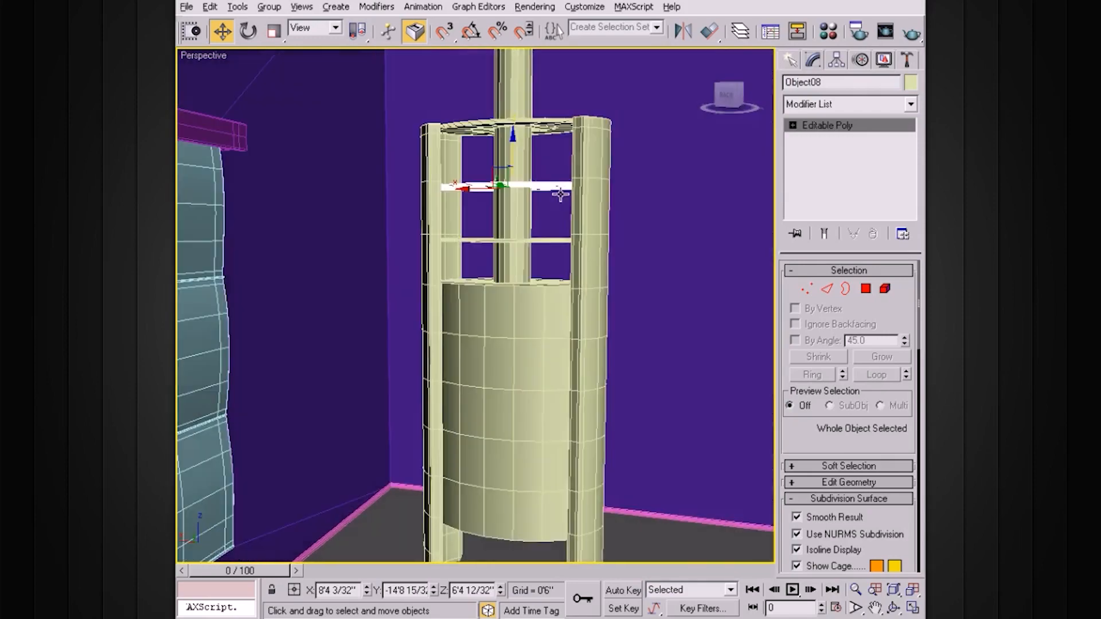
# Step: Select the large main cylinder between the rails and isolate it, with its underside in view
pyautogui.moveTo(558, 335); pyautogui.dragTo(575, 275, button='middle')
pyautogui.scroll(3, 597, 283)
pyautogui.click(589, 375)
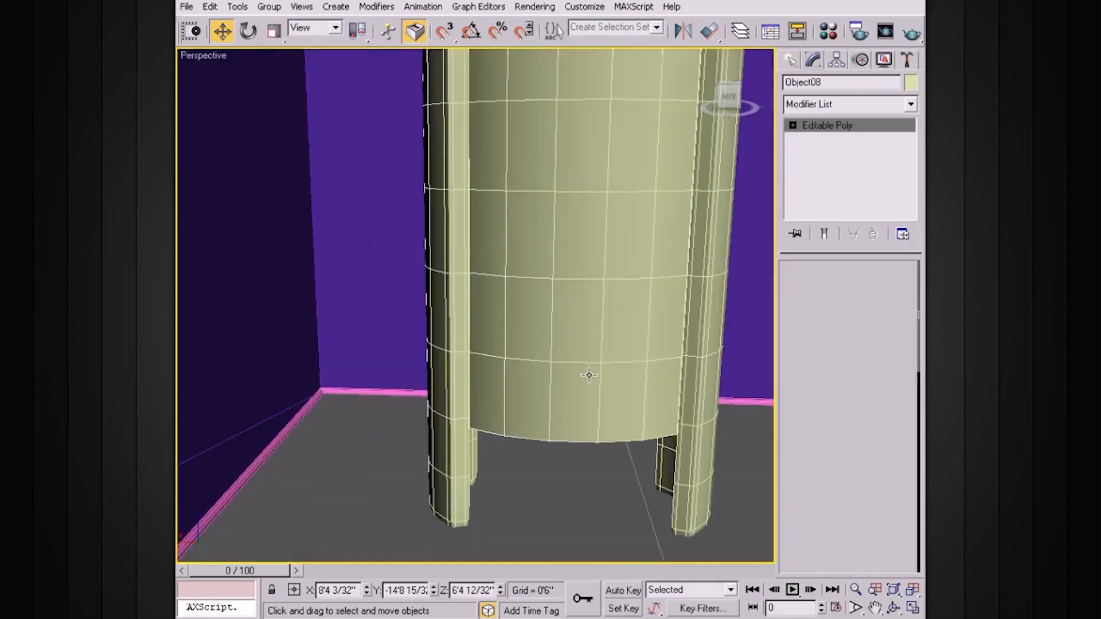
pyautogui.scroll(-3, 604, 348)
pyautogui.moveTo(534, 361)
pyautogui.keyDown('alt'); pyautogui.mouseDown(button='middle')
pyautogui.moveTo(541, 324)
pyautogui.moveTo(537, 351)
pyautogui.mouseUp(button='middle'); pyautogui.keyUp('alt')
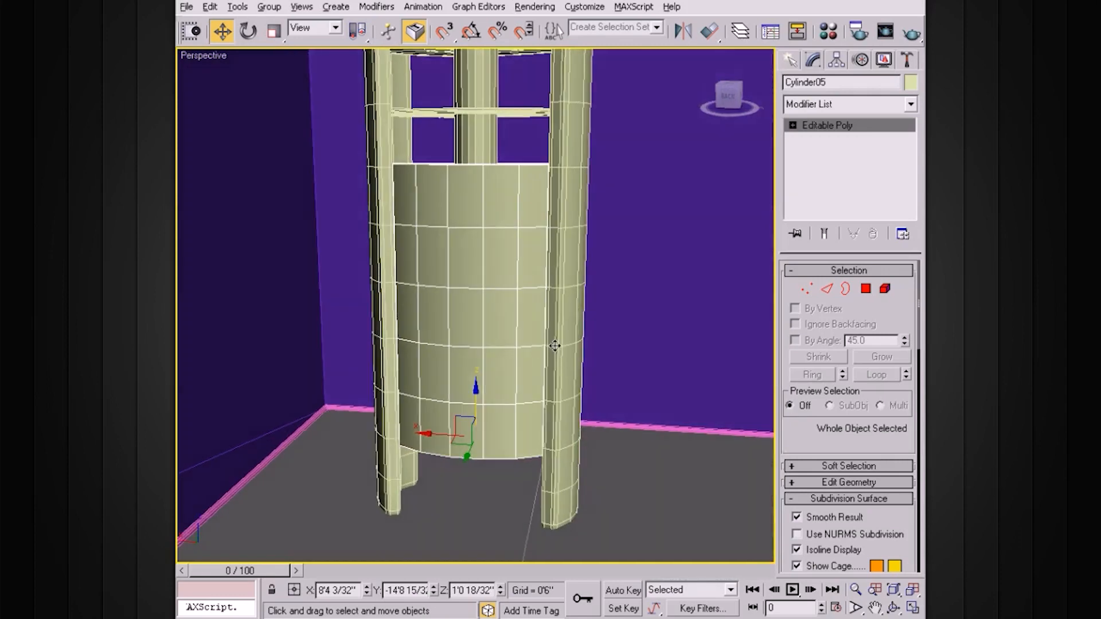
pyautogui.hotkey('alt', 'q')
pyautogui.keyDown('alt'); pyautogui.moveTo(604, 301); pyautogui.dragTo(560, 276, button='middle'); pyautogui.keyUp('alt')
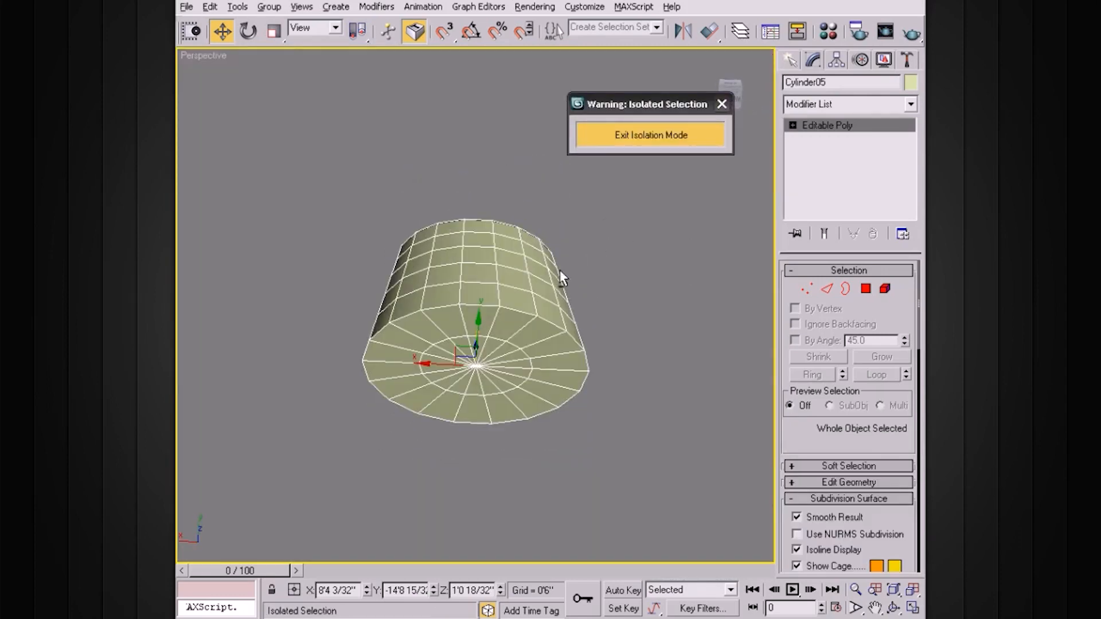
# Step: Enter polygon-level editing of the cylinder and select only the polygons of its bottom cap
pyautogui.click(792, 125)
pyautogui.click(826, 177)
pyautogui.keyDown('alt'); pyautogui.moveTo(719, 224); pyautogui.dragTo(384, 439, button='middle'); pyautogui.keyUp('alt')
pyautogui.moveTo(358, 430); pyautogui.dragTo(672, 505)
pyautogui.keyDown('alt'); pyautogui.moveTo(371, 398); pyautogui.dragTo(371, 396); pyautogui.keyUp('alt')
pyautogui.keyDown('alt'); pyautogui.moveTo(442, 423); pyautogui.dragTo(558, 342, button='middle'); pyautogui.keyUp('alt')
pyautogui.scroll(4, 568, 384)
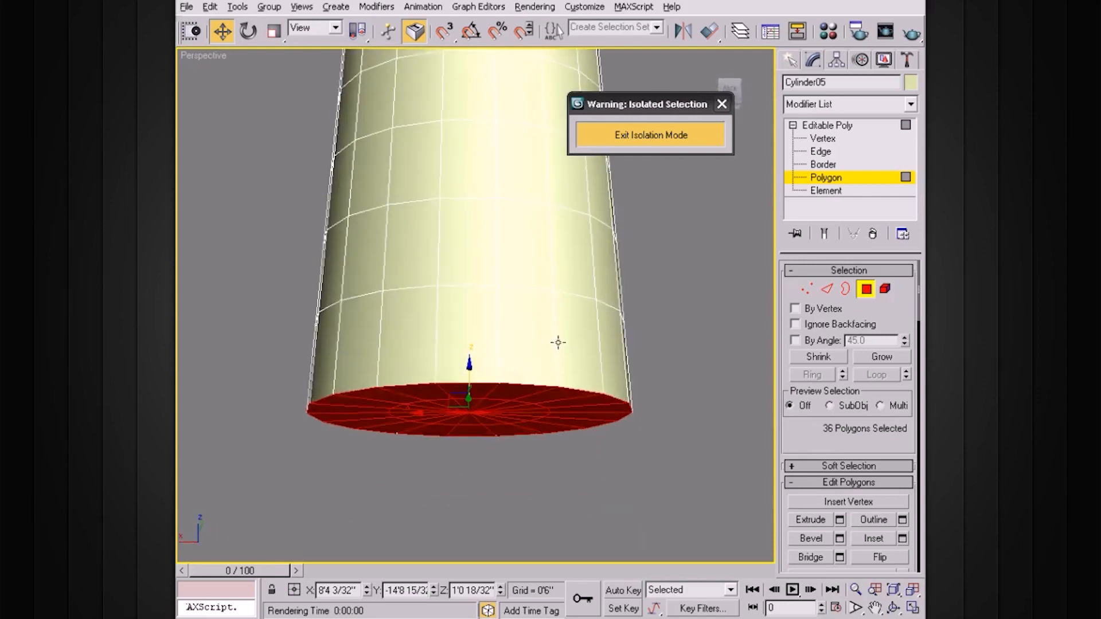
pyautogui.click(468, 368)
pyautogui.keyDown('shift'); pyautogui.moveTo(468, 368); pyautogui.dragTo(507, 390); pyautogui.keyUp('shift')
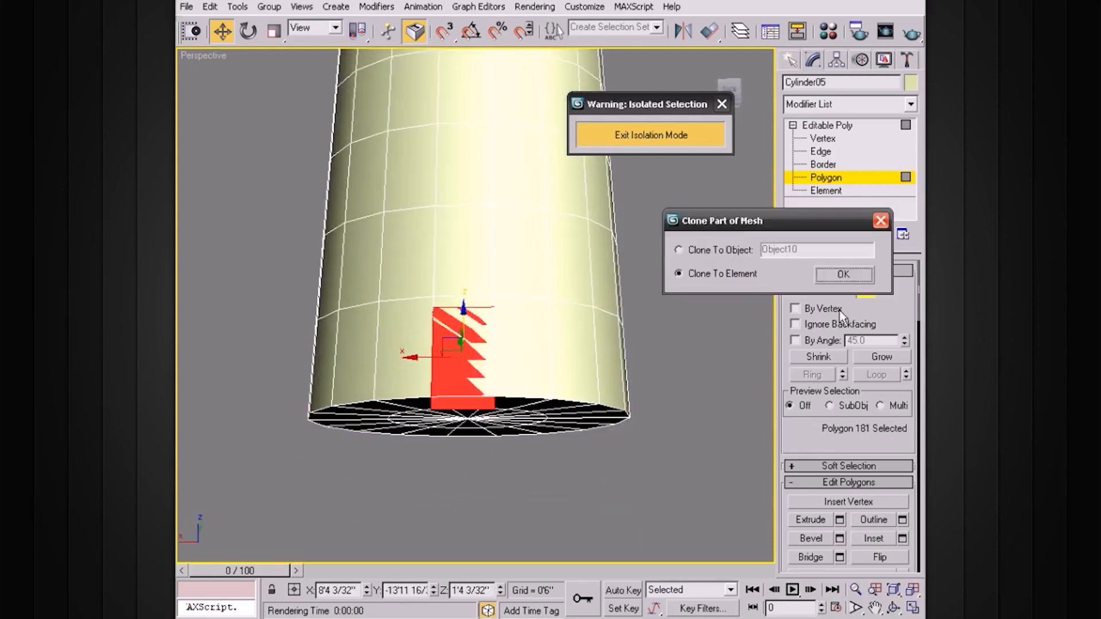
pyautogui.click(851, 274)
pyautogui.hotkey('ctrl', 'z')
pyautogui.hotkey('ctrl', 'z')
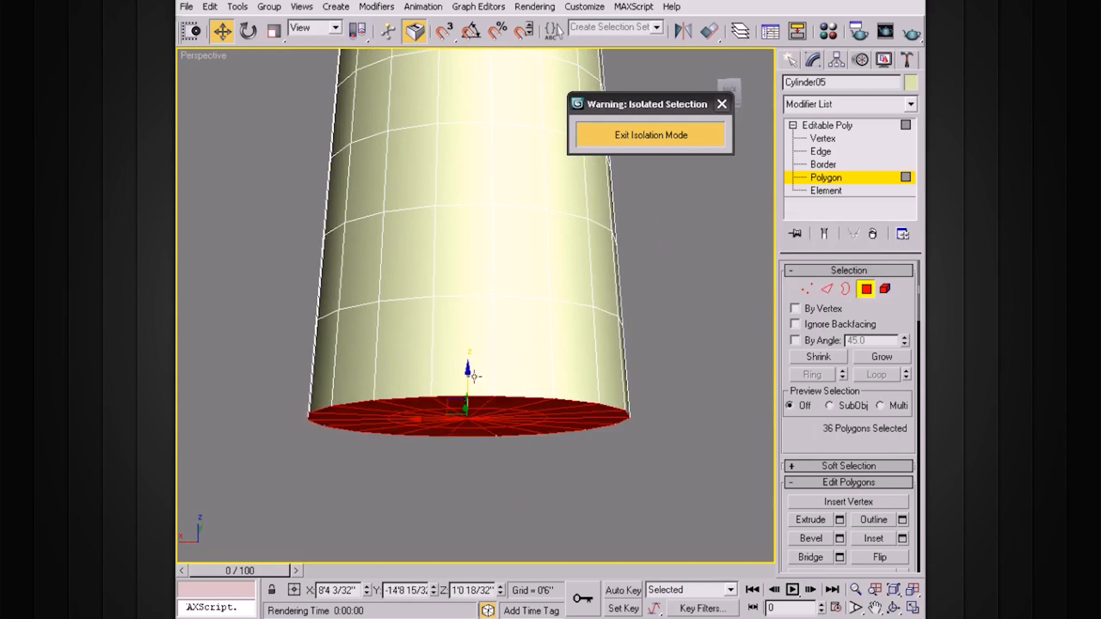
# Step: Clone the bottom cap polygons downward as a separate object named Object10 and leave polygon editing
pyautogui.moveTo(468, 370)
pyautogui.keyDown('shift'); pyautogui.mouseDown()
pyautogui.moveTo(465, 386)
pyautogui.moveTo(489, 397)
pyautogui.mouseUp(); pyautogui.keyUp('shift')
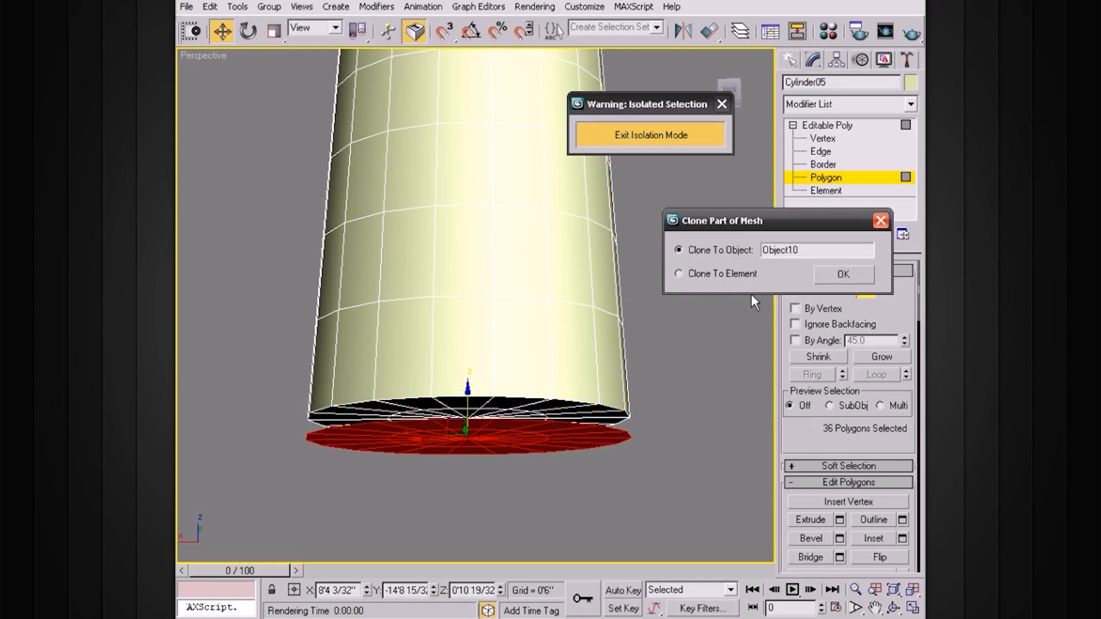
pyautogui.click(837, 278)
pyautogui.keyDown('alt'); pyautogui.moveTo(585, 315); pyautogui.dragTo(583, 346, button='middle'); pyautogui.keyUp('alt')
pyautogui.click(826, 125)
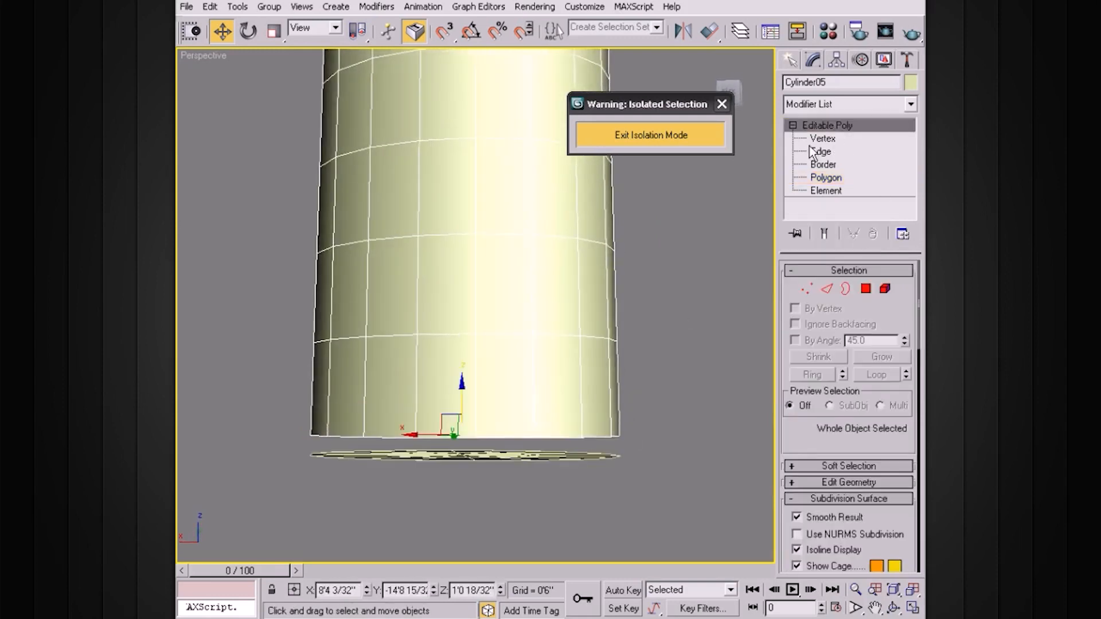
# Step: Select the cloned bottom disc and lower it beneath the cylinder to about Z 0'9 24/32"
pyautogui.click(523, 458)
pyautogui.keyDown('alt'); pyautogui.moveTo(541, 457); pyautogui.dragTo(566, 437, button='middle'); pyautogui.keyUp('alt')
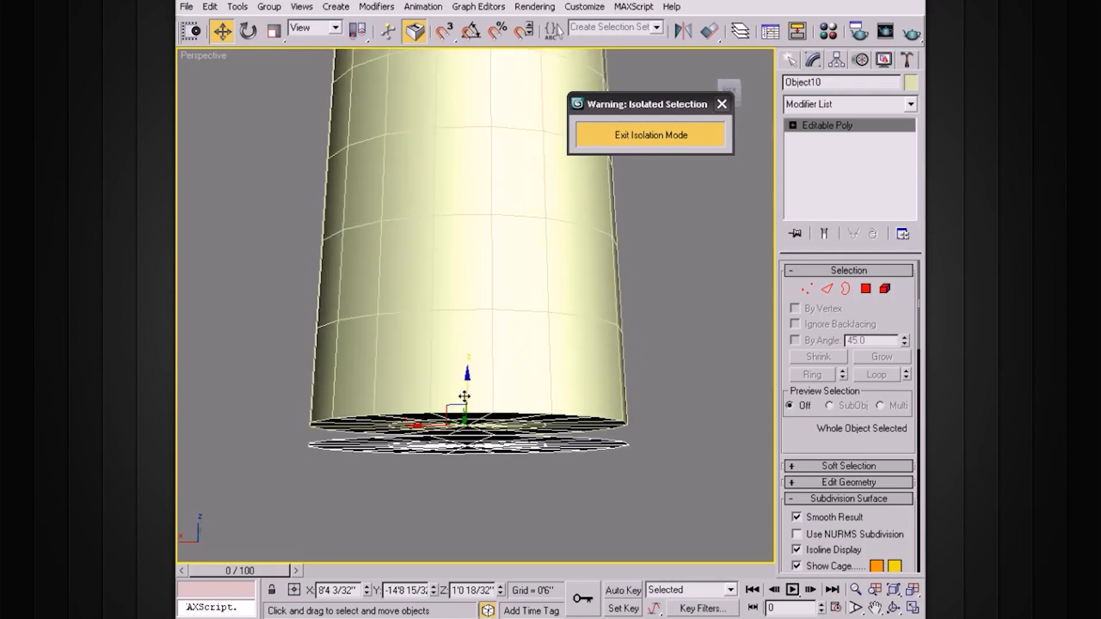
pyautogui.moveTo(465, 378); pyautogui.dragTo(461, 406)
pyautogui.keyDown('alt'); pyautogui.moveTo(519, 403); pyautogui.dragTo(570, 388, button='middle'); pyautogui.keyUp('alt')
pyautogui.keyDown('alt'); pyautogui.moveTo(717, 218); pyautogui.dragTo(735, 248, button='middle'); pyautogui.keyUp('alt')
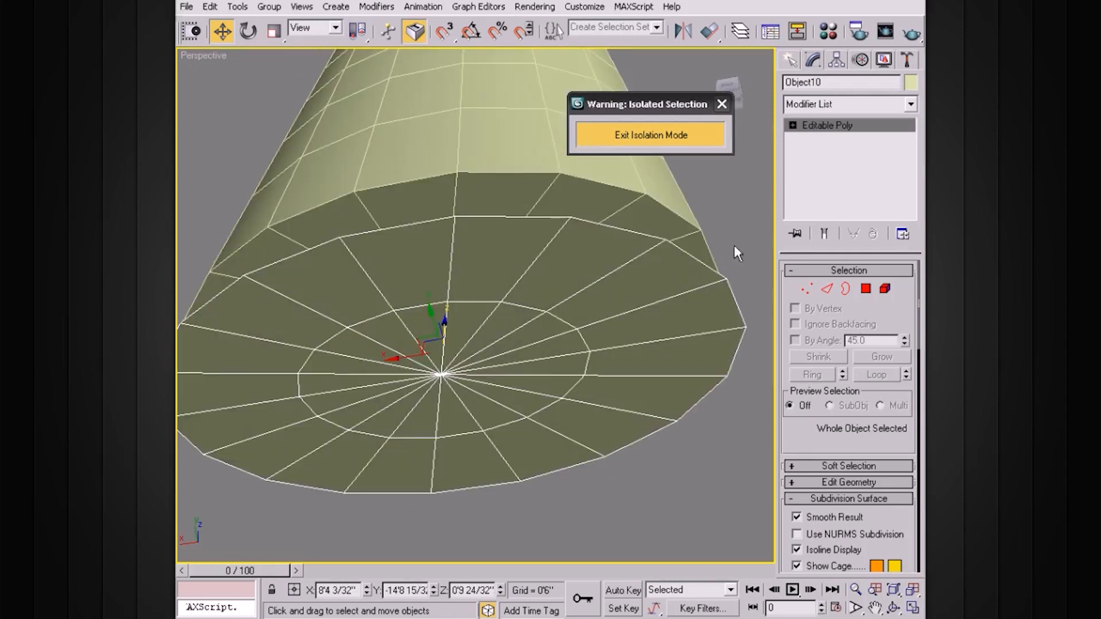
# Step: Connect the ring of radial edges in the bottom disc's outer band with a loop close to the rim, then leave edge editing
pyautogui.click(793, 125)
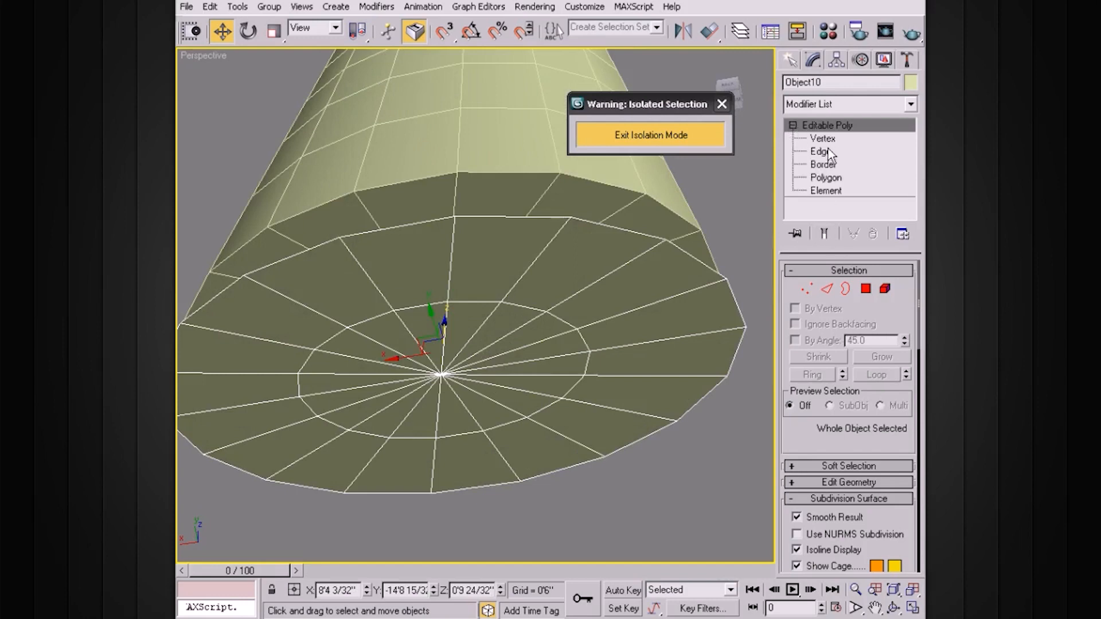
pyautogui.click(821, 151)
pyautogui.click(643, 309)
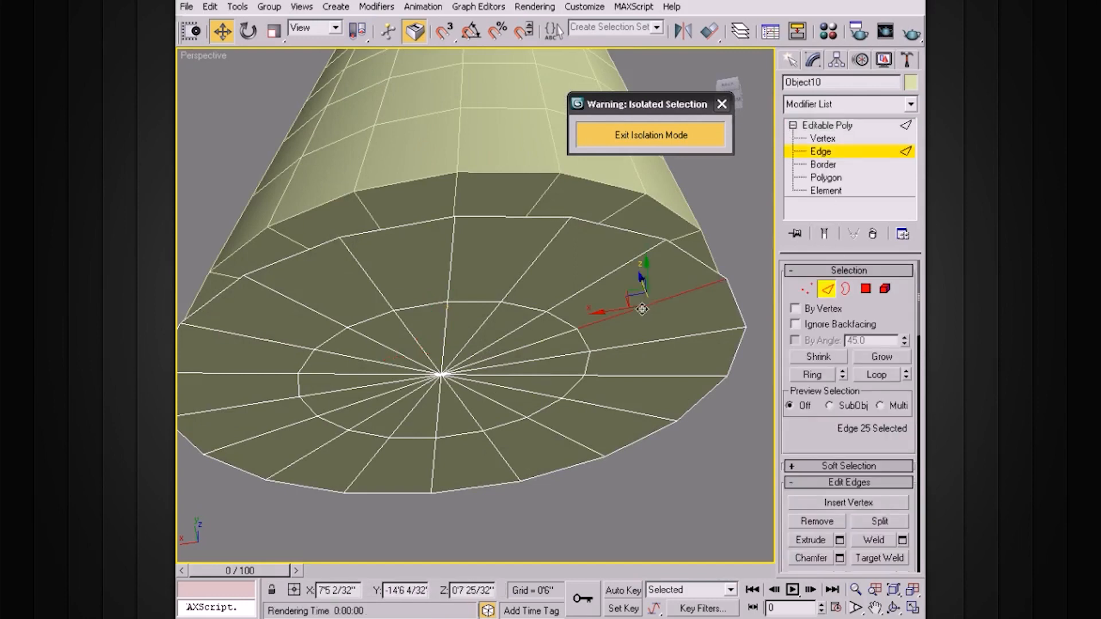
pyautogui.click(814, 377)
pyautogui.moveTo(879, 446); pyautogui.dragTo(866, 325)
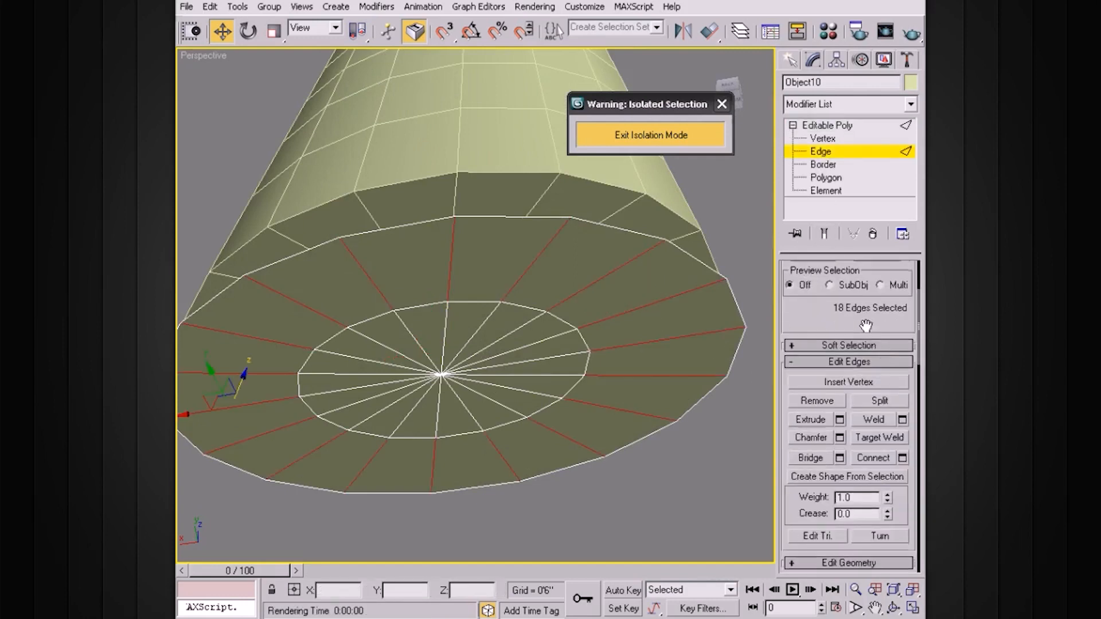
pyautogui.click(903, 458)
pyautogui.moveTo(861, 289); pyautogui.dragTo(848, 431)
pyautogui.click(775, 335)
pyautogui.click(827, 124)
pyautogui.click(793, 126)
# Step: Add a Shell modifier to the bottom disc with an outer amount of 0'0 13/32" and 2 segments
pyautogui.click(818, 107)
pyautogui.moveTo(911, 177); pyautogui.dragTo(911, 400)
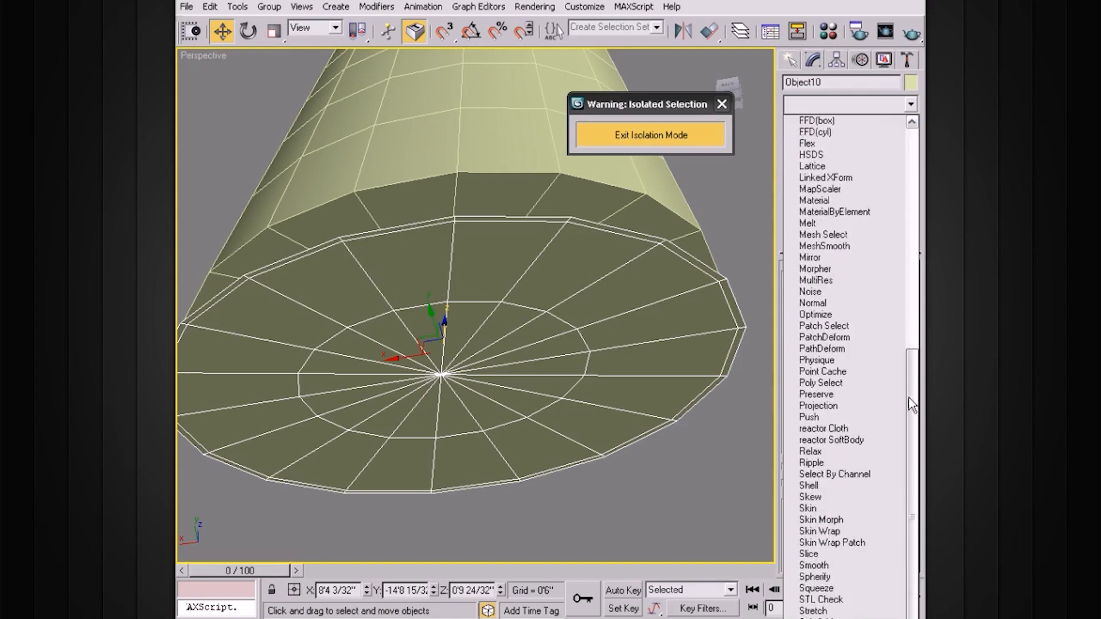
pyautogui.click(855, 490)
pyautogui.keyDown('alt'); pyautogui.moveTo(647, 336); pyautogui.dragTo(675, 339, button='middle'); pyautogui.keyUp('alt')
pyautogui.scroll(3, 681, 346)
# Step: Collapse the bottom disc's modifier stack, convert it to Editable Poly and turn on NURMS subdivision
pyautogui.rightClick(835, 124)
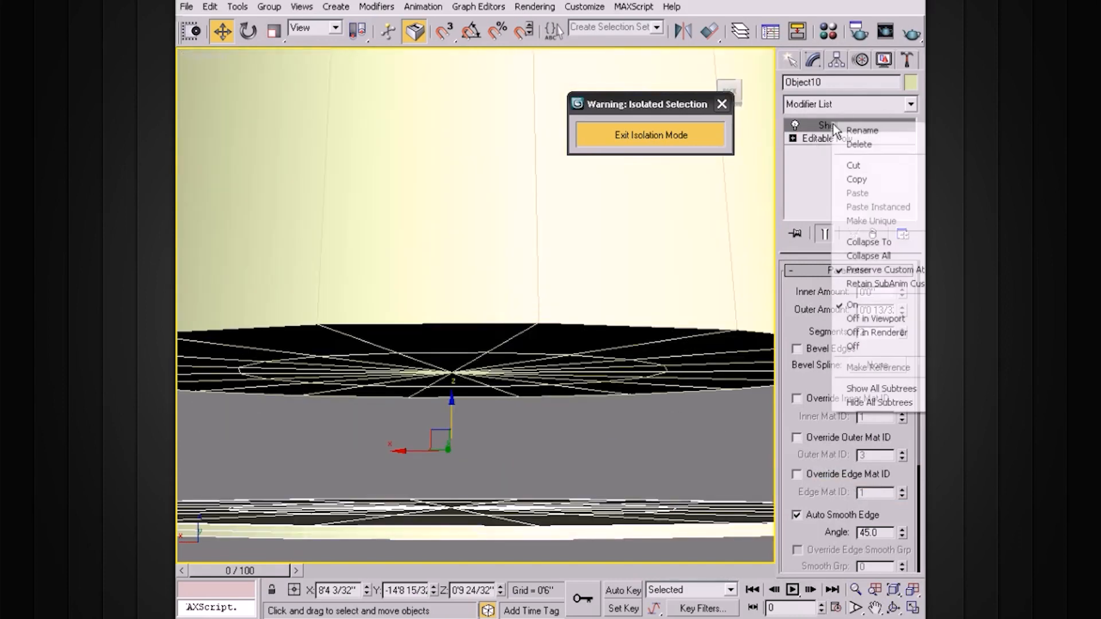
pyautogui.click(860, 253)
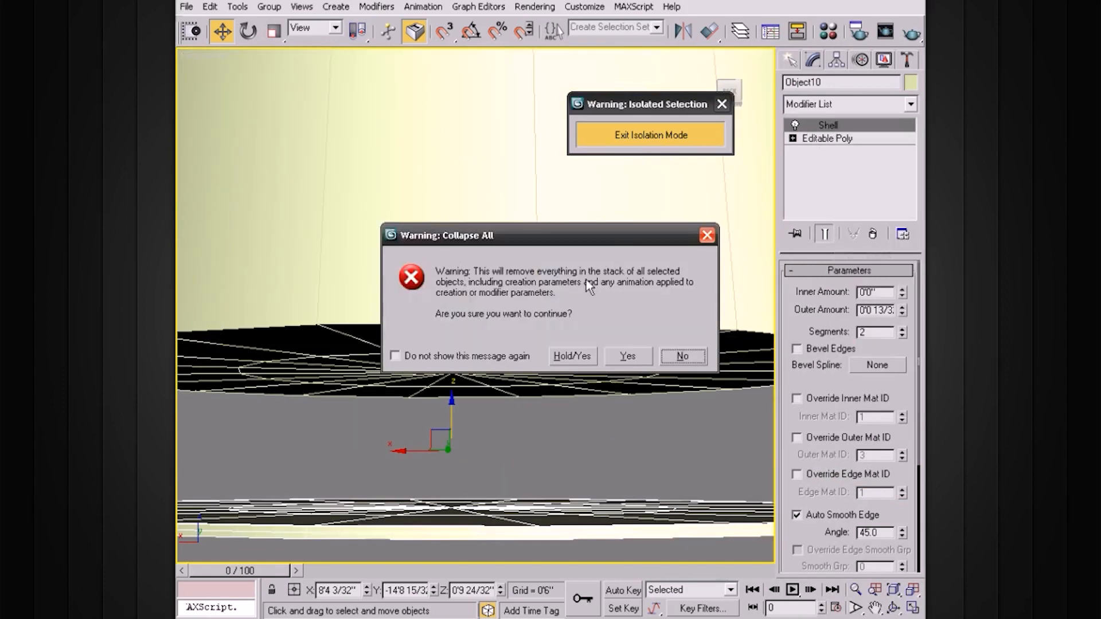
pyautogui.click(627, 358)
pyautogui.rightClick(840, 127)
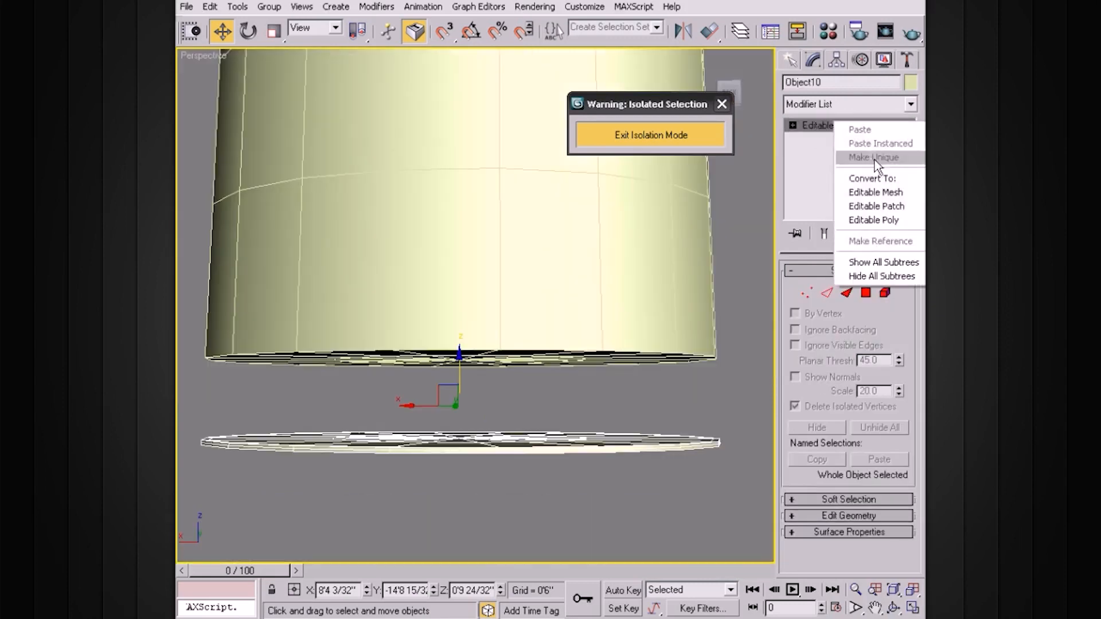
pyautogui.click(880, 217)
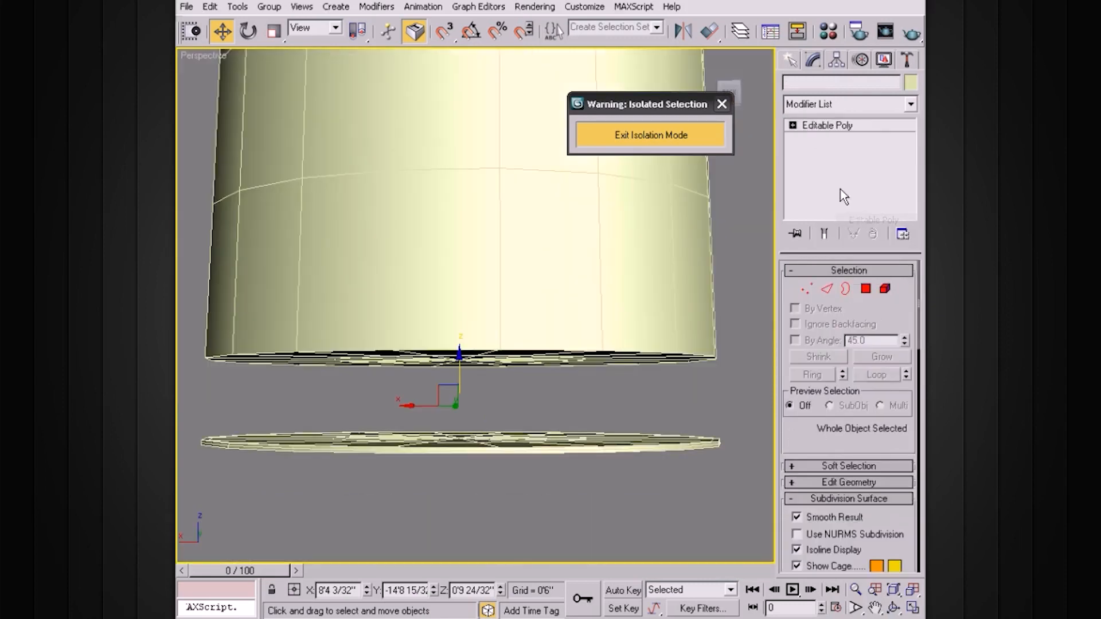
pyautogui.click(796, 534)
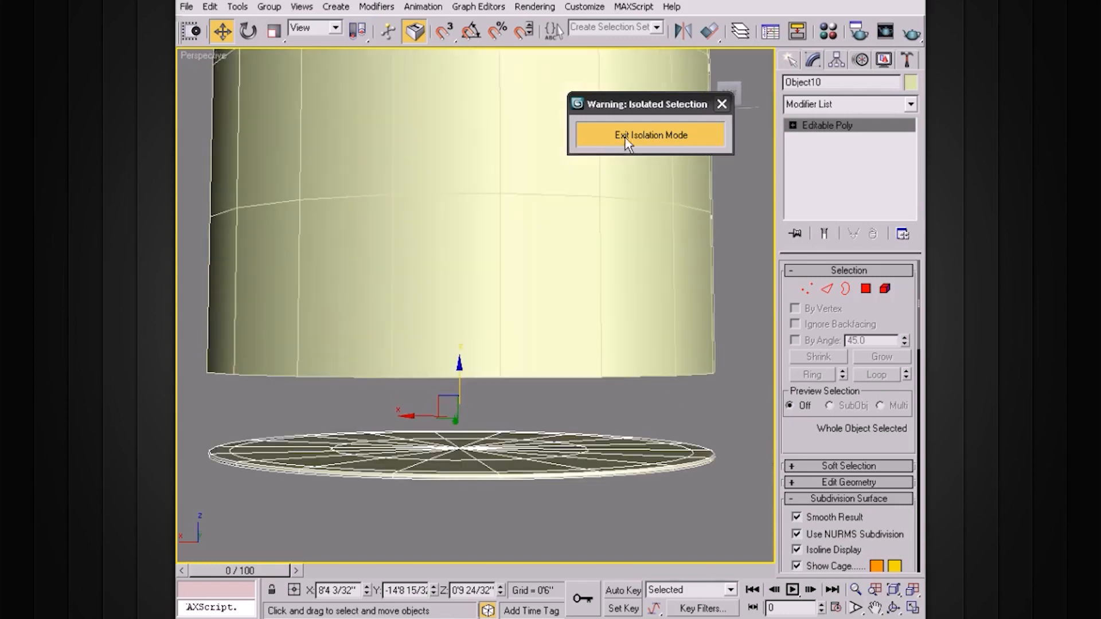
# Step: Exit isolation mode and frame the bottom disc between the side rails
pyautogui.click(626, 138)
pyautogui.scroll(2, 554, 265)
pyautogui.scroll(-1, 549, 266)
pyautogui.press('z')
pyautogui.keyDown('alt'); pyautogui.moveTo(516, 258); pyautogui.dragTo(521, 249, button='middle'); pyautogui.keyUp('alt')
# Step: Center the bottom disc's pivot on the object and thicken the disc by scaling it along Z to about 160%
pyautogui.press('r')
pyautogui.moveTo(475, 226)
pyautogui.mouseDown()
pyautogui.moveTo(475, 192)
pyautogui.moveTo(475, 229)
pyautogui.mouseUp()
pyautogui.click(836, 59)
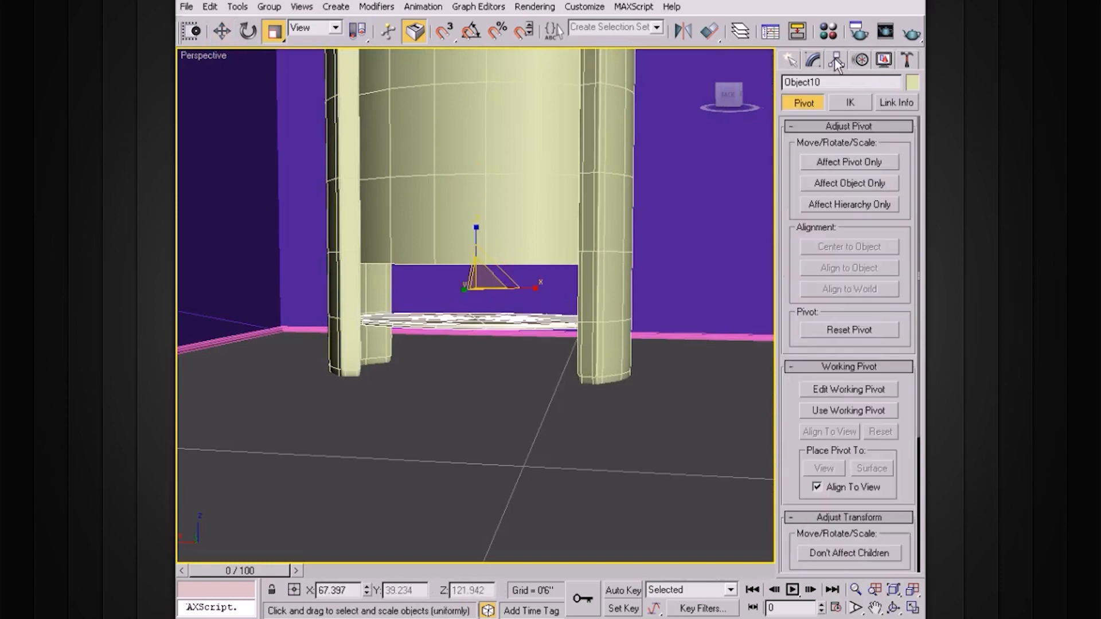
pyautogui.click(843, 162)
pyautogui.click(848, 246)
pyautogui.click(848, 163)
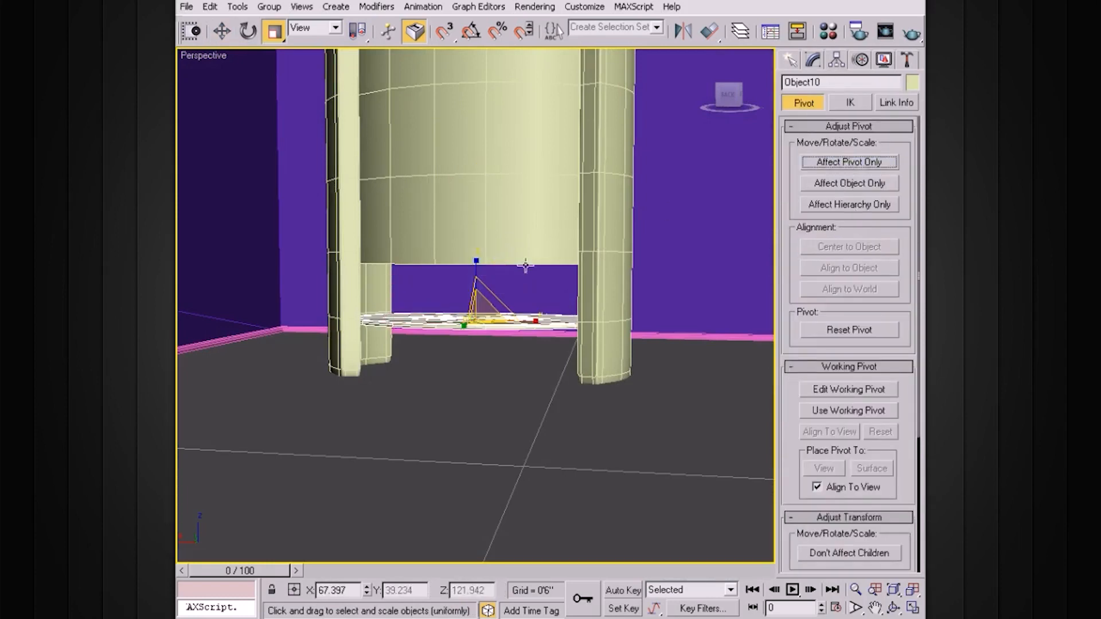
pyautogui.moveTo(476, 259); pyautogui.dragTo(476, 239)
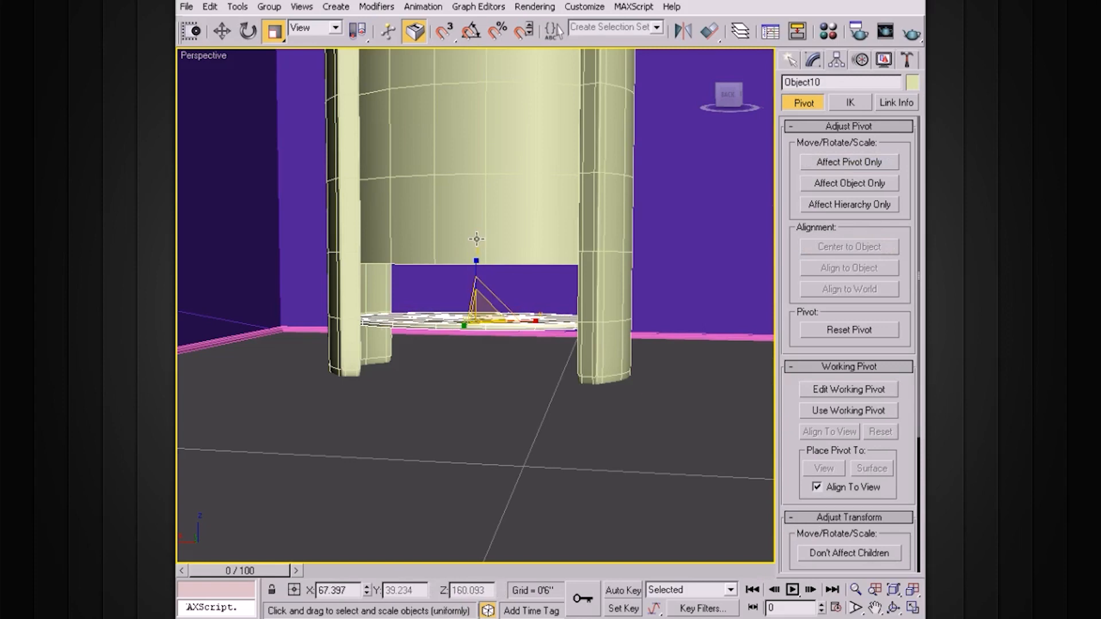
# Step: Raise the bottom disc toward the cylinder's underside, to about Z 0'8 17/32"
pyautogui.press('w')
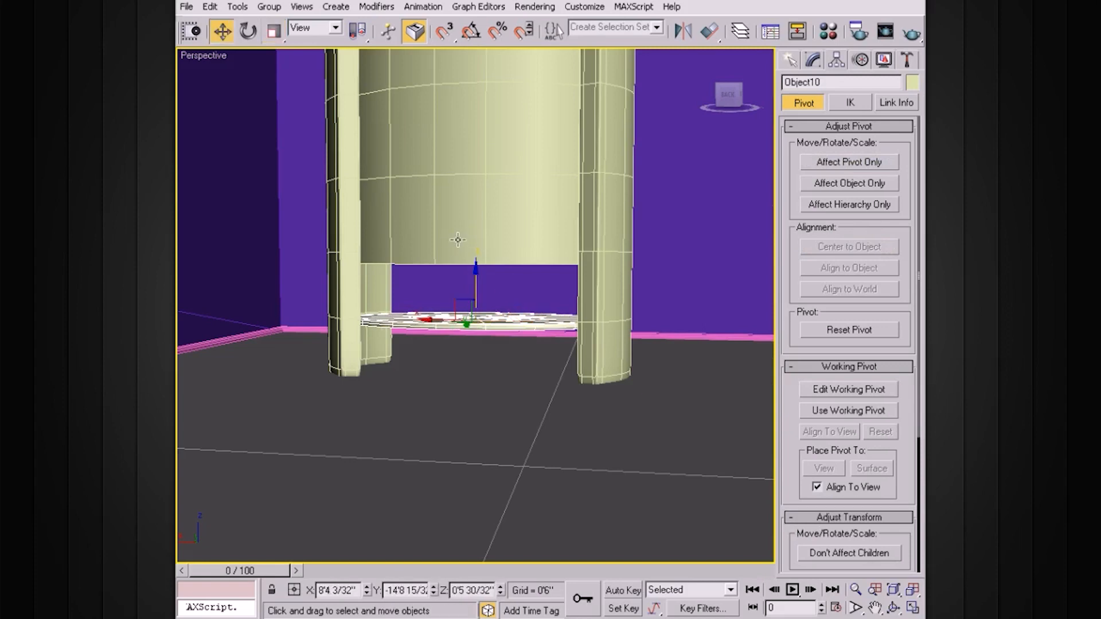
pyautogui.moveTo(477, 270); pyautogui.dragTo(476, 245)
pyautogui.keyDown('alt'); pyautogui.moveTo(477, 246); pyautogui.dragTo(548, 315, button='middle'); pyautogui.keyUp('alt')
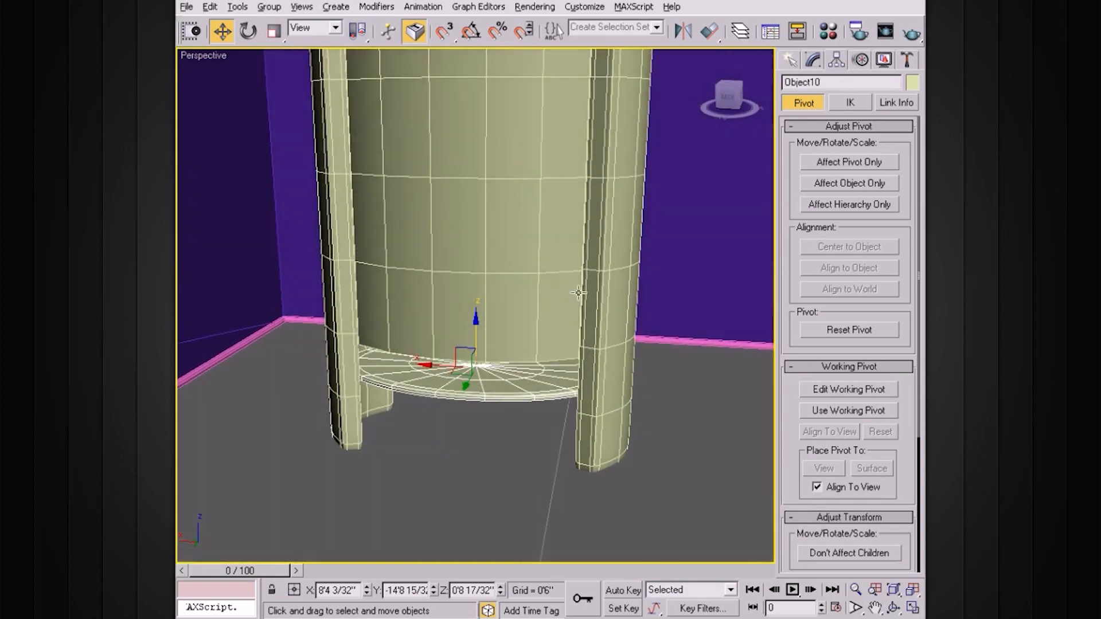
pyautogui.scroll(-3, 572, 305)
pyautogui.keyDown('alt'); pyautogui.moveTo(572, 304); pyautogui.dragTo(552, 369, button='middle'); pyautogui.keyUp('alt')
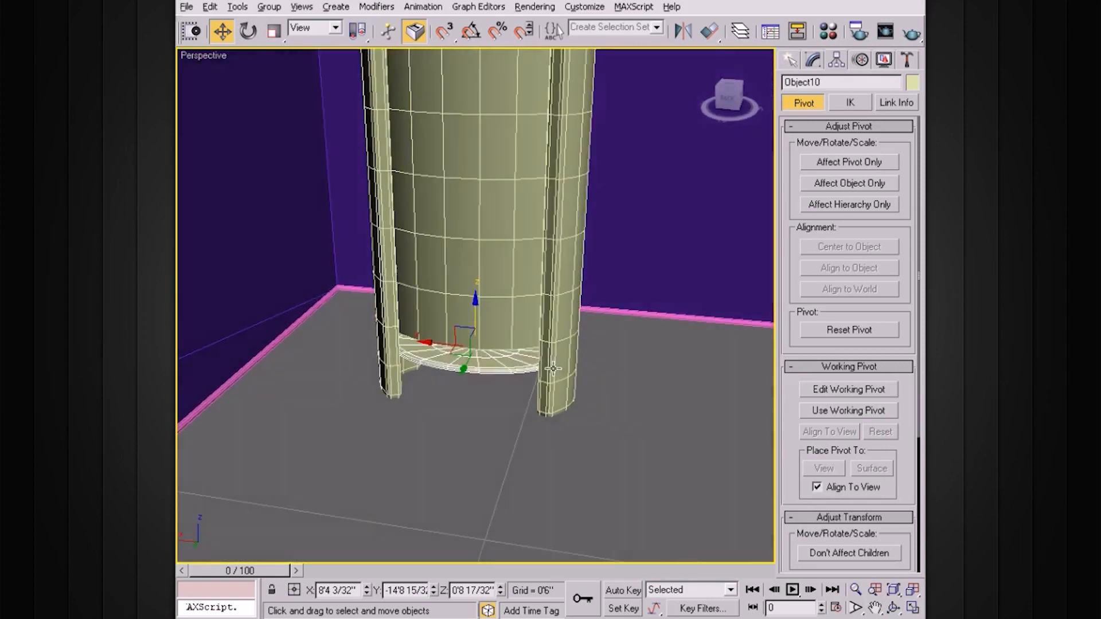
# Step: Look over the assembled stand and switch to a maximized Top view
pyautogui.keyDown('alt'); pyautogui.moveTo(498, 300); pyautogui.dragTo(540, 330, button='middle'); pyautogui.keyUp('alt')
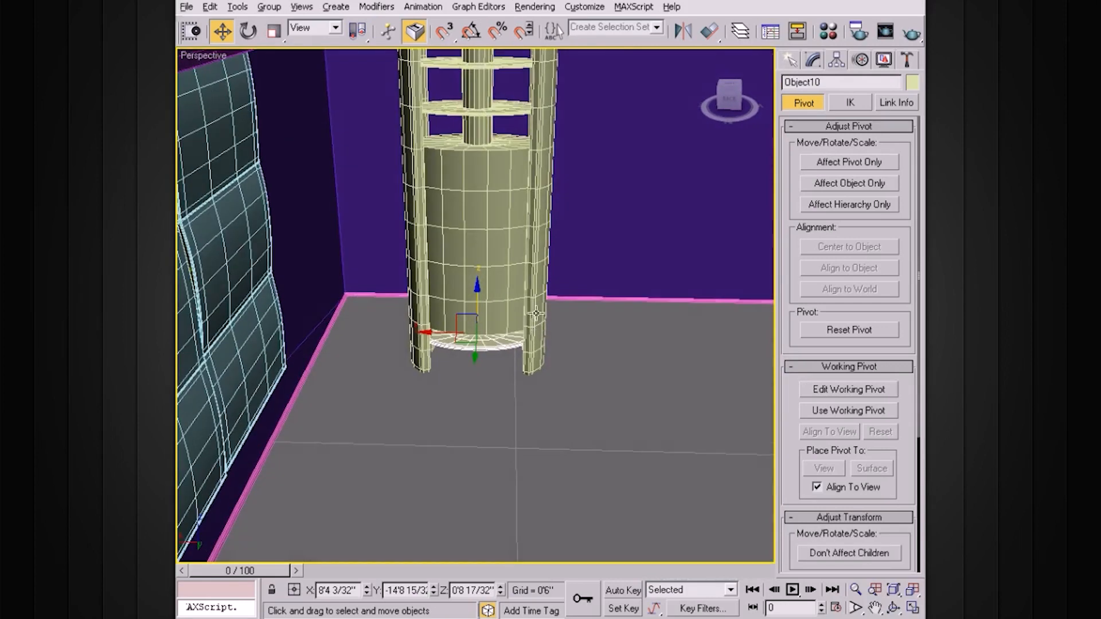
pyautogui.hotkey('alt', 'w')
pyautogui.click(354, 174)
pyautogui.hotkey('alt', 'w')
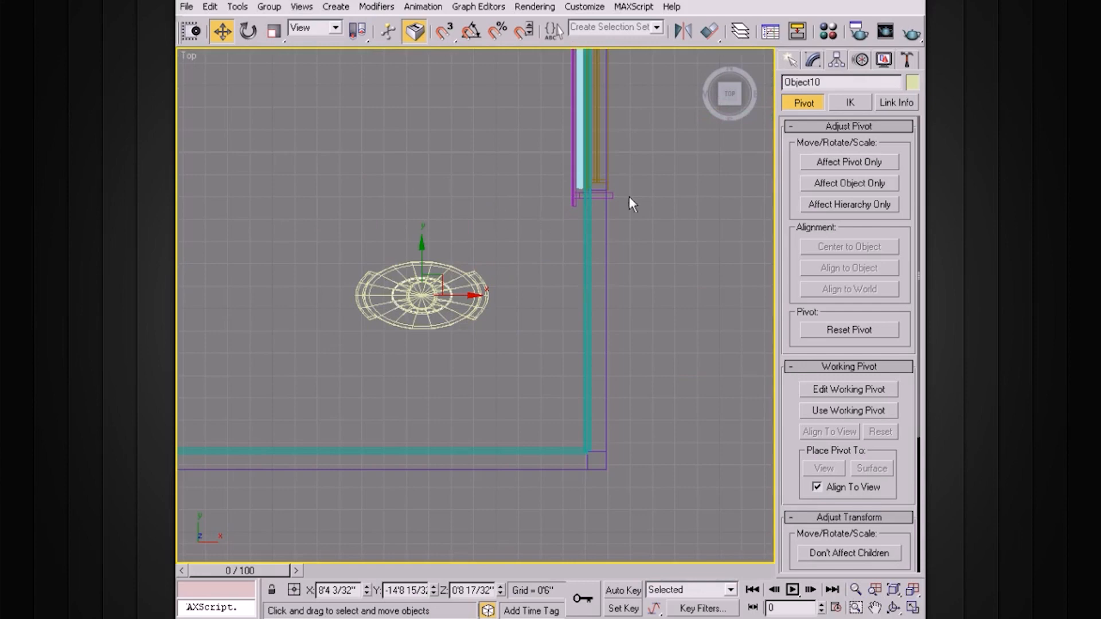
# Step: Create a cylinder centred on the stand, about 1'10 17/32" in radius and 0'3 17/32" high
pyautogui.scroll(2, 542, 258)
pyautogui.click(790, 60)
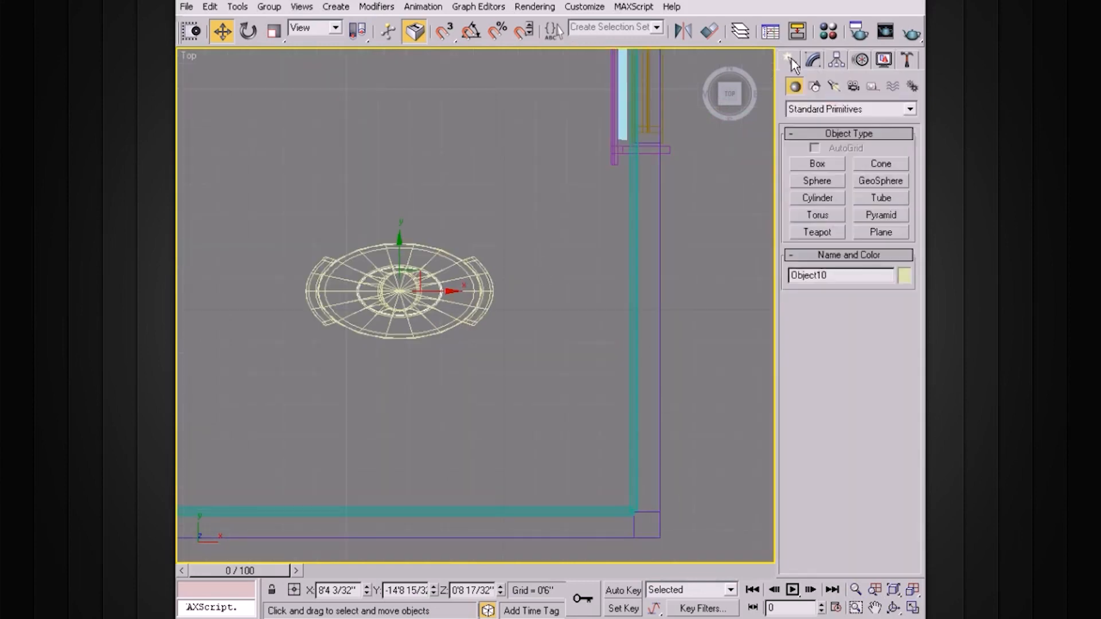
pyautogui.click(834, 197)
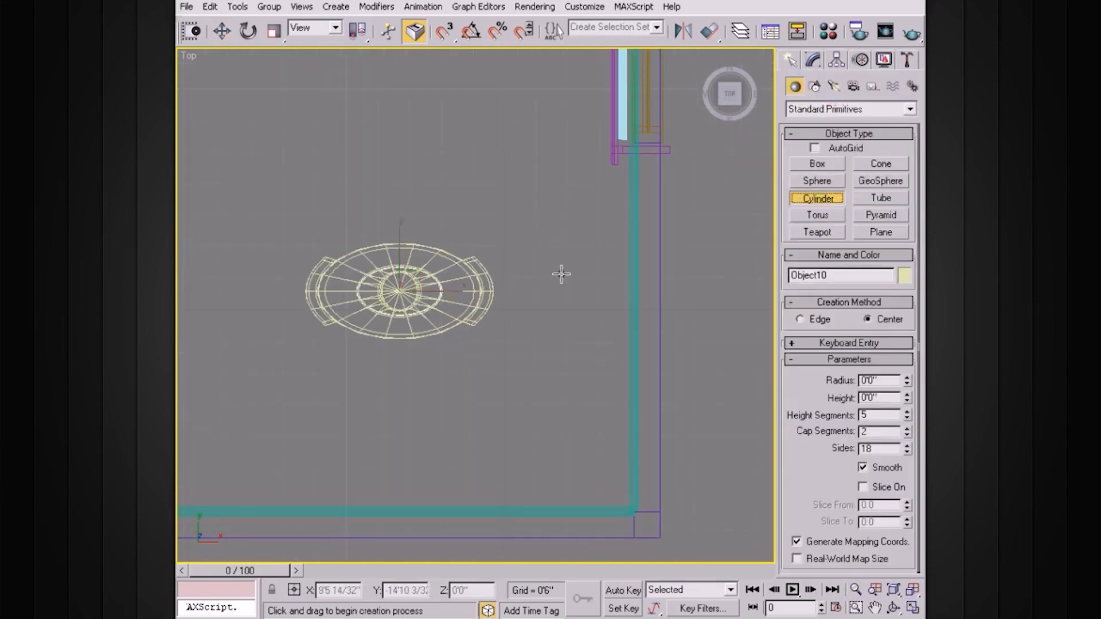
pyautogui.moveTo(400, 292); pyautogui.dragTo(288, 250)
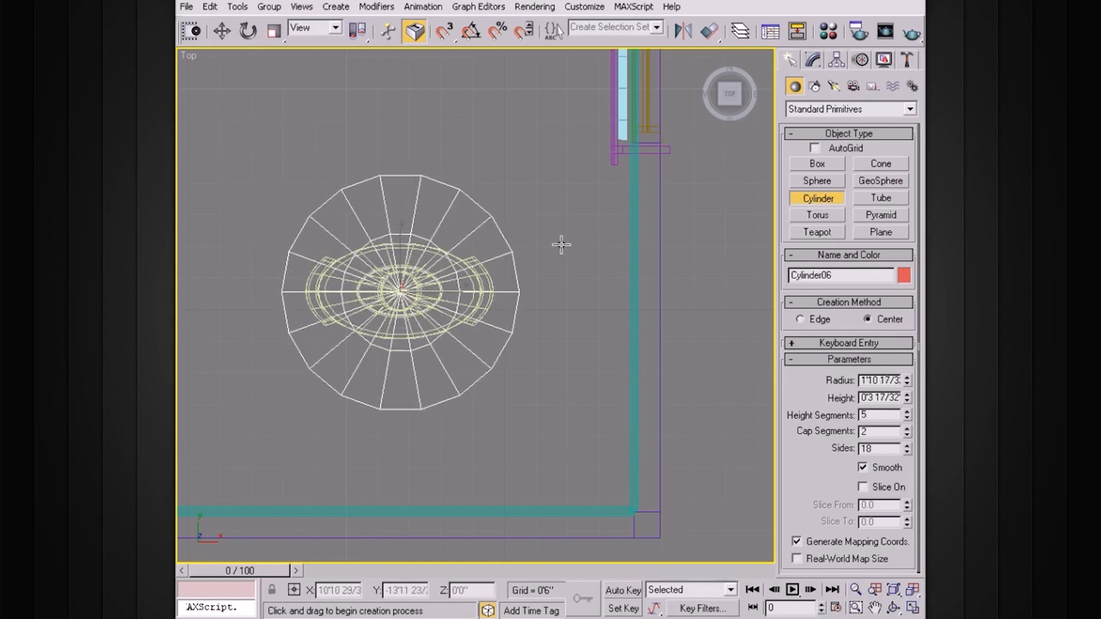
# Step: In the maximized Perspective view, scale the new base cylinder uniformly to about 137%
pyautogui.hotkey('alt', 'w')
pyautogui.rightClick(678, 331)
pyautogui.hotkey('alt', 'w')
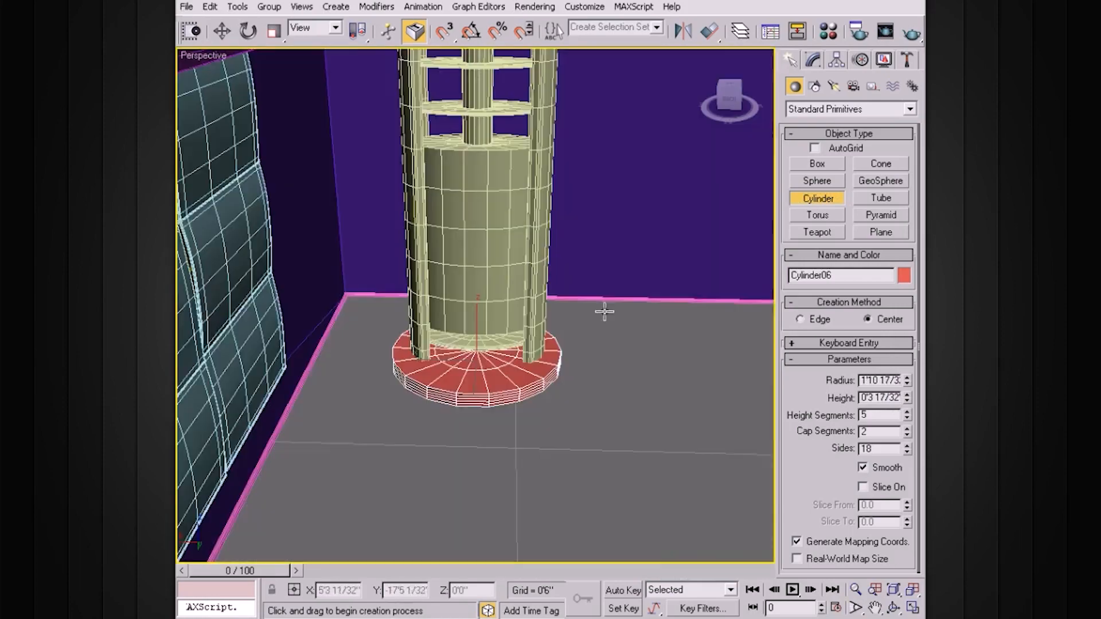
pyautogui.scroll(5, 602, 310)
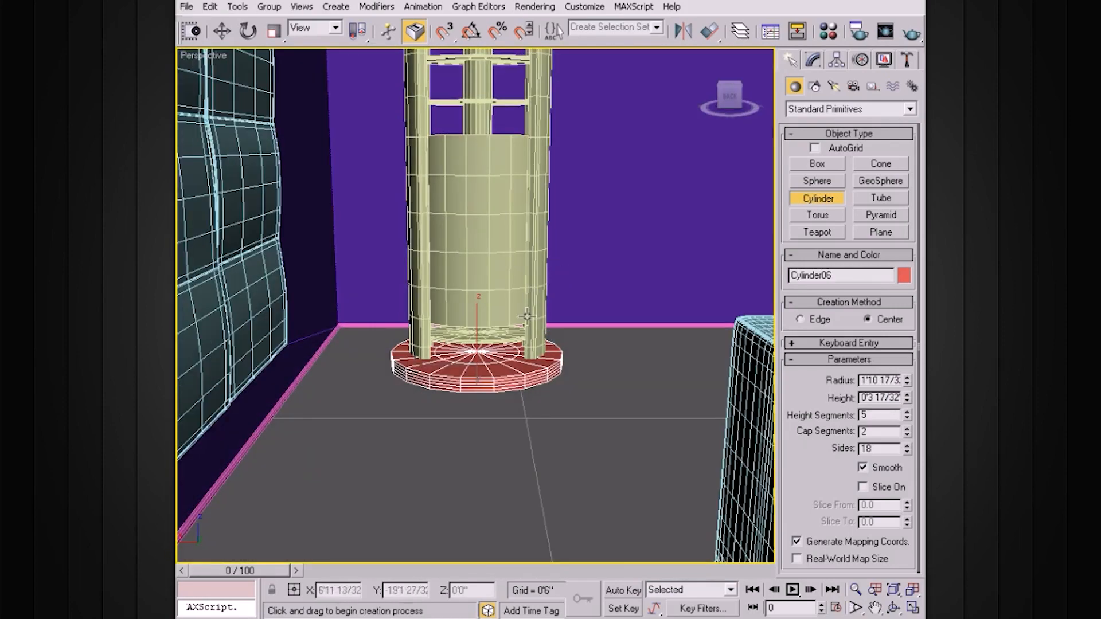
pyautogui.press('r')
pyautogui.moveTo(494, 345); pyautogui.dragTo(578, 322)
pyautogui.press('z')
pyautogui.moveTo(580, 335)
pyautogui.keyDown('alt'); pyautogui.mouseDown(button='middle')
pyautogui.moveTo(548, 340)
pyautogui.moveTo(567, 322)
pyautogui.moveTo(563, 305)
pyautogui.moveTo(591, 315)
pyautogui.mouseUp(button='middle'); pyautogui.keyUp('alt')
pyautogui.scroll(3, 567, 321)
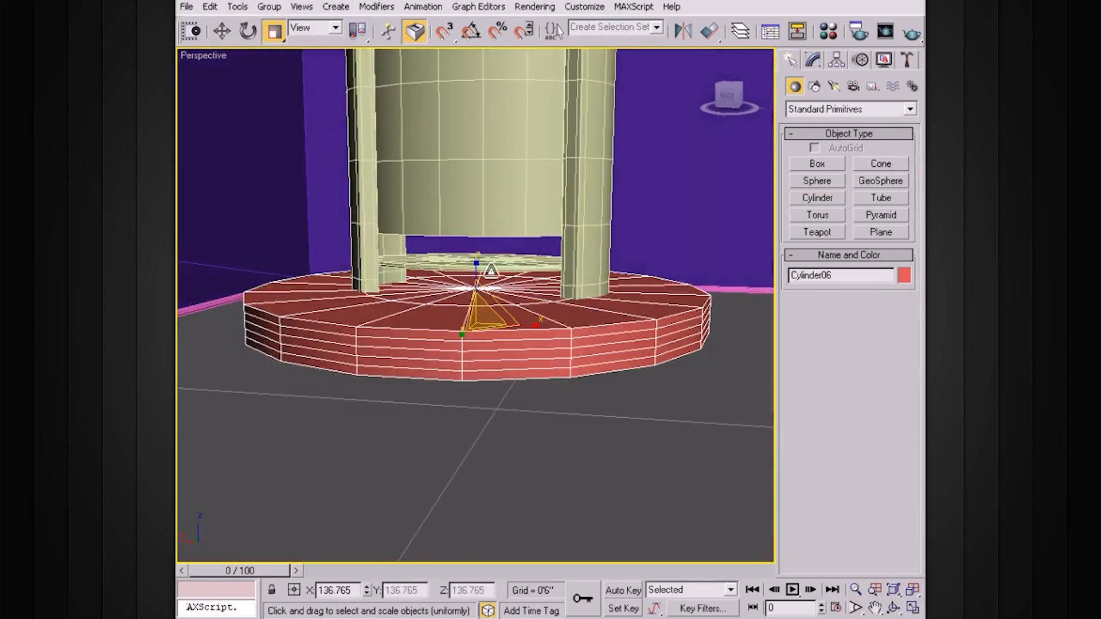
# Step: Reduce the base cylinder's height to about 0'0 23/32" to make it a thin disc
pyautogui.click(814, 59)
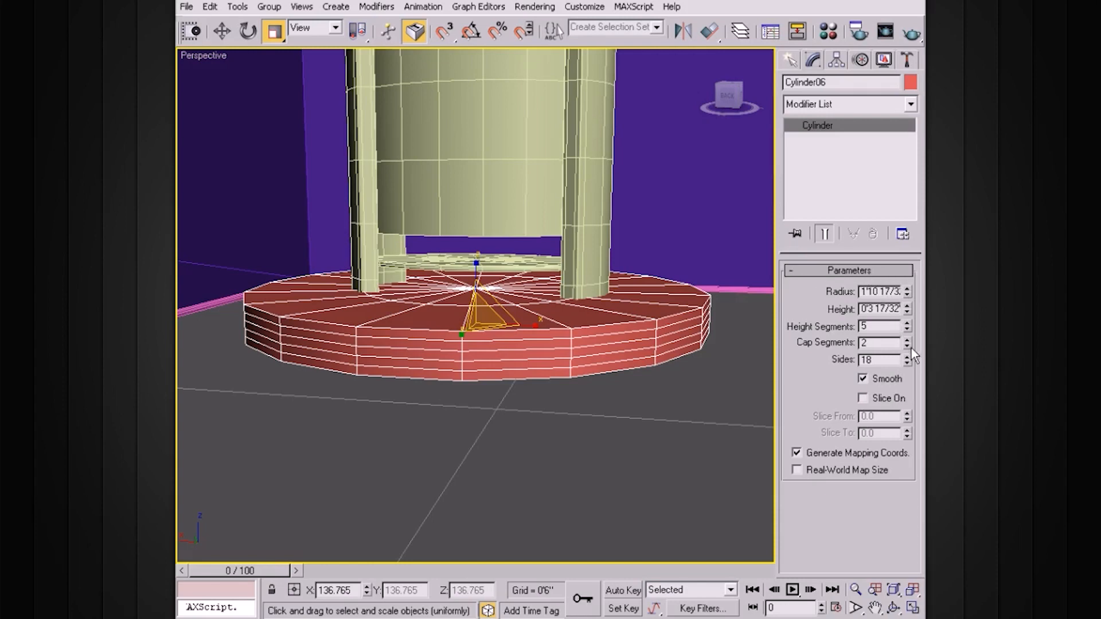
pyautogui.moveTo(907, 308); pyautogui.dragTo(903, 370)
pyautogui.keyDown('alt'); pyautogui.moveTo(634, 418); pyautogui.dragTo(648, 393, button='middle'); pyautogui.keyUp('alt')
pyautogui.scroll(3, 623, 394)
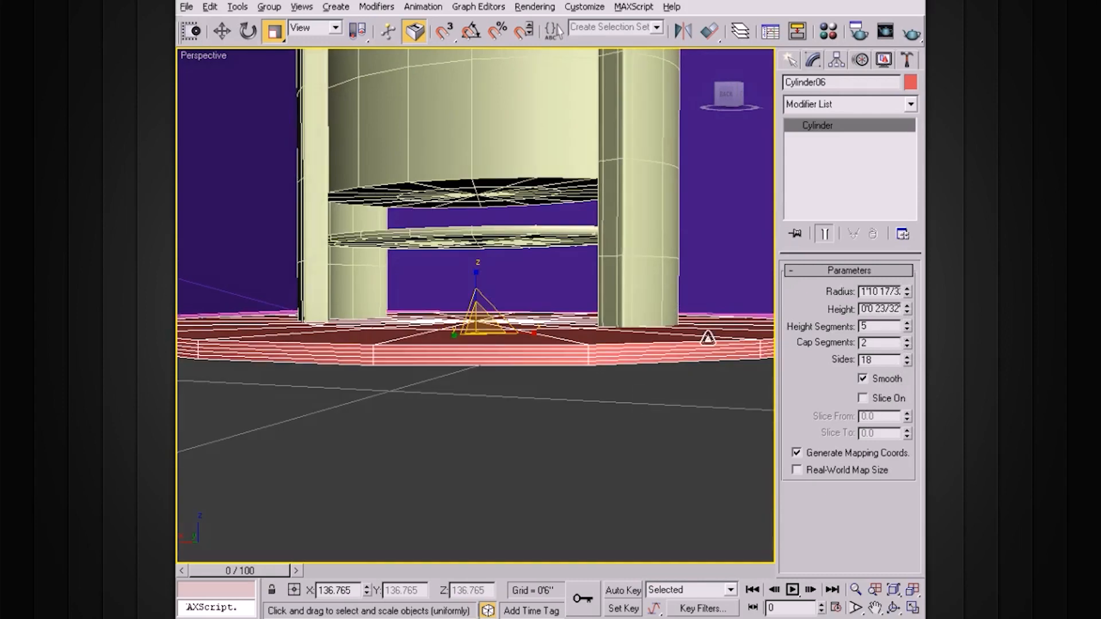
pyautogui.keyDown('alt'); pyautogui.moveTo(707, 338); pyautogui.dragTo(724, 337, button='middle'); pyautogui.keyUp('alt')
# Step: Set the base disc's height segments and cap segments to 3 each
pyautogui.click(908, 331)
pyautogui.click(908, 331)
pyautogui.keyDown('alt'); pyautogui.moveTo(674, 351); pyautogui.dragTo(713, 354, button='middle'); pyautogui.keyUp('alt')
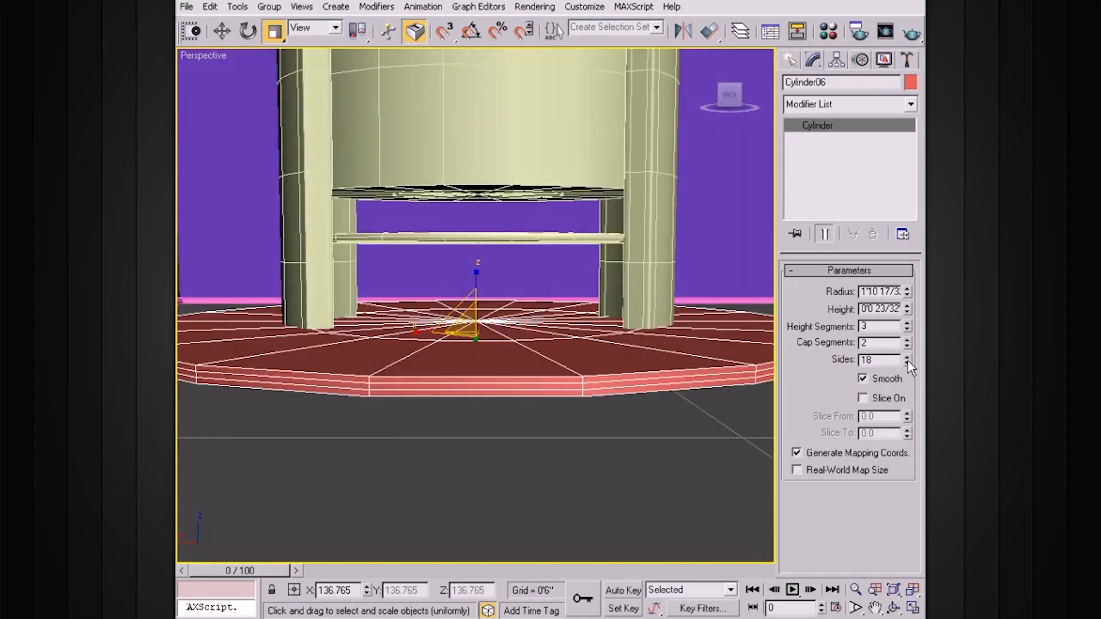
pyautogui.keyDown('alt'); pyautogui.moveTo(591, 327); pyautogui.dragTo(679, 369, button='middle'); pyautogui.keyUp('alt')
pyautogui.click(908, 339)
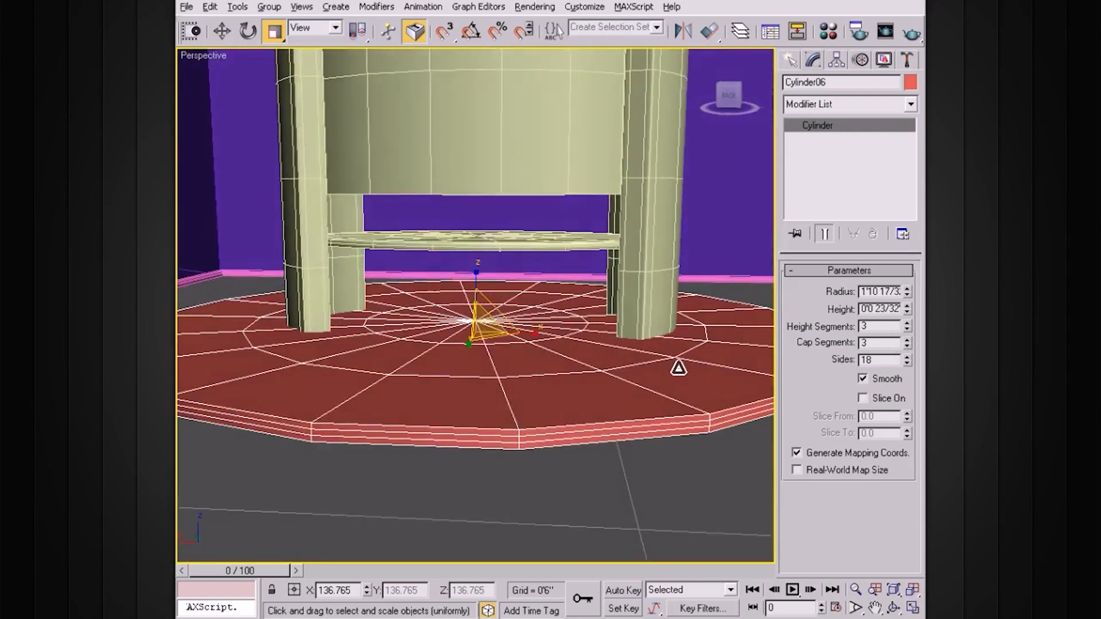
# Step: Raise the base disc to meet the bottoms of the side rails and flatten it along Z to about 95%
pyautogui.press('w')
pyautogui.moveTo(476, 280); pyautogui.dragTo(476, 254)
pyautogui.keyDown('alt'); pyautogui.moveTo(513, 291); pyautogui.dragTo(583, 312, button='middle'); pyautogui.keyUp('alt')
pyautogui.press('r')
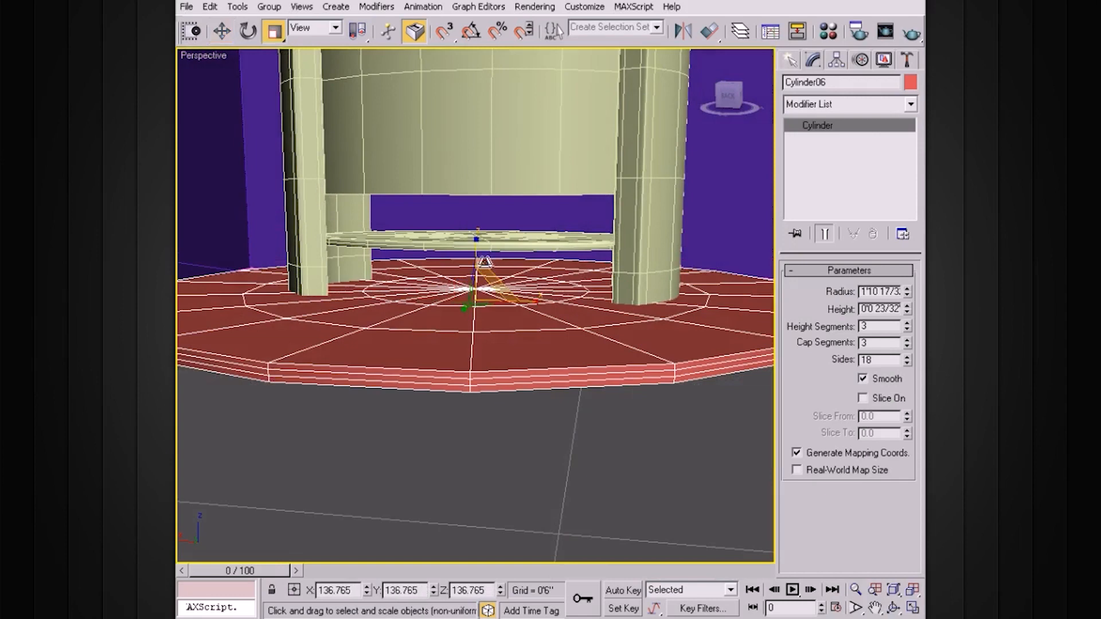
pyautogui.moveTo(481, 252); pyautogui.dragTo(481, 264)
pyautogui.keyDown('alt'); pyautogui.moveTo(563, 300); pyautogui.dragTo(644, 294, button='middle'); pyautogui.keyUp('alt')
pyautogui.moveTo(644, 295); pyautogui.dragTo(619, 302, button='middle')
pyautogui.moveTo(674, 333)
pyautogui.keyDown('alt'); pyautogui.mouseDown(button='middle')
pyautogui.moveTo(657, 327)
pyautogui.moveTo(672, 319)
pyautogui.mouseUp(button='middle'); pyautogui.keyUp('alt')
pyautogui.scroll(3, 676, 322)
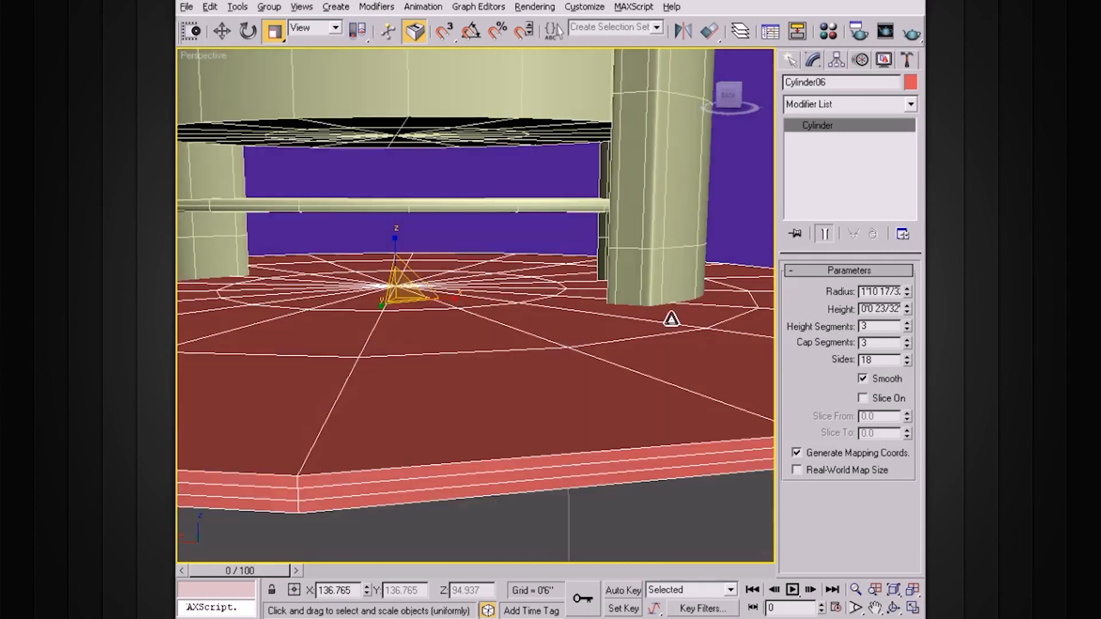
# Step: Convert the base disc to an Editable Poly and enter Edge editing
pyautogui.rightClick(607, 352)
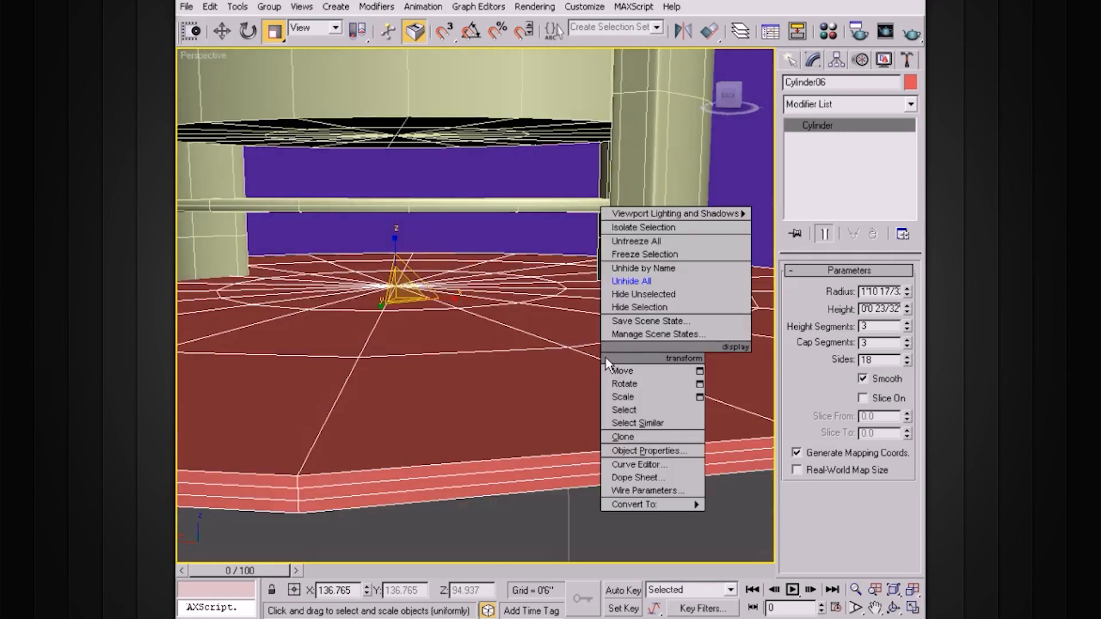
pyautogui.moveTo(639, 500)
pyautogui.click(737, 515)
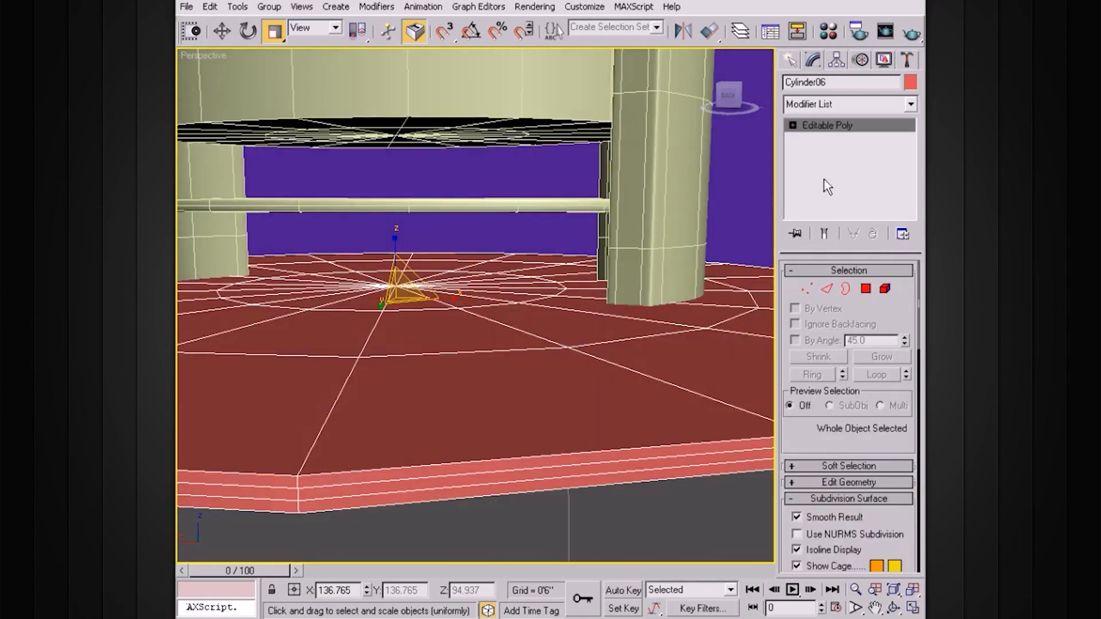
pyautogui.click(793, 125)
pyautogui.click(822, 152)
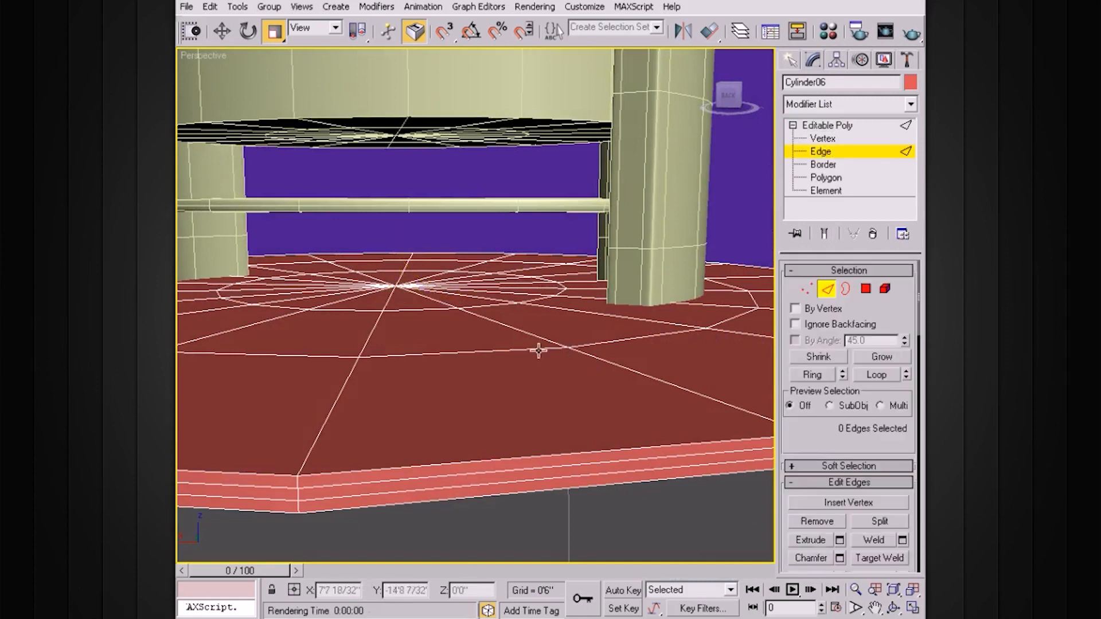
# Step: Select the outer edge loop on the base disc's top cap and scale it outward to about 149%, close to the rim
pyautogui.click(539, 351)
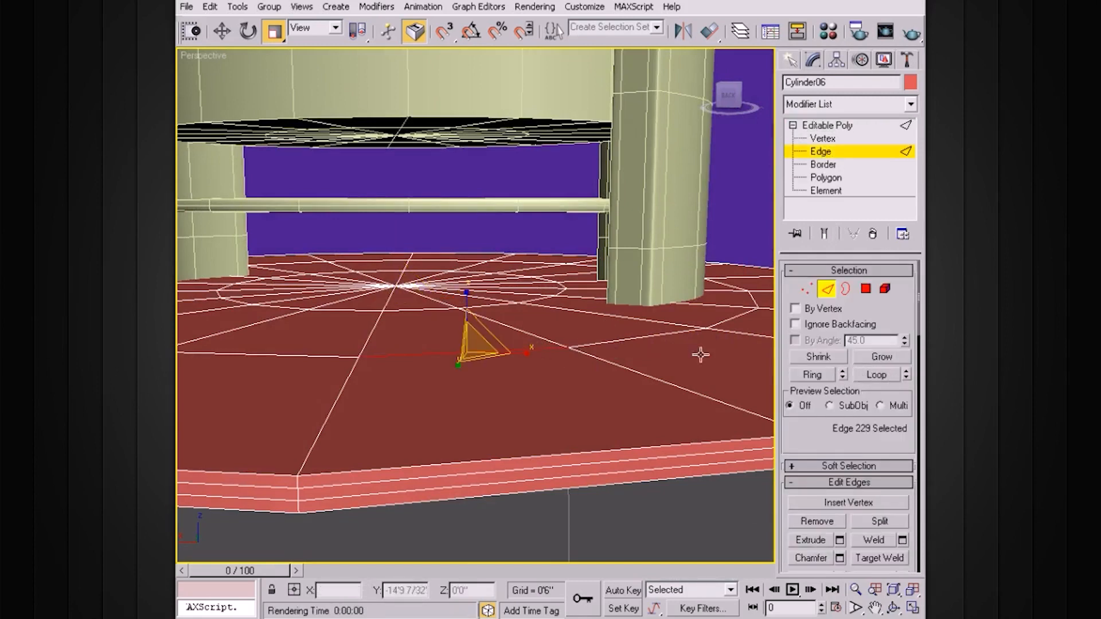
pyautogui.click(876, 375)
pyautogui.keyDown('alt'); pyautogui.moveTo(642, 330); pyautogui.dragTo(645, 347, button='middle'); pyautogui.keyUp('alt')
pyautogui.moveTo(421, 283); pyautogui.dragTo(563, 240)
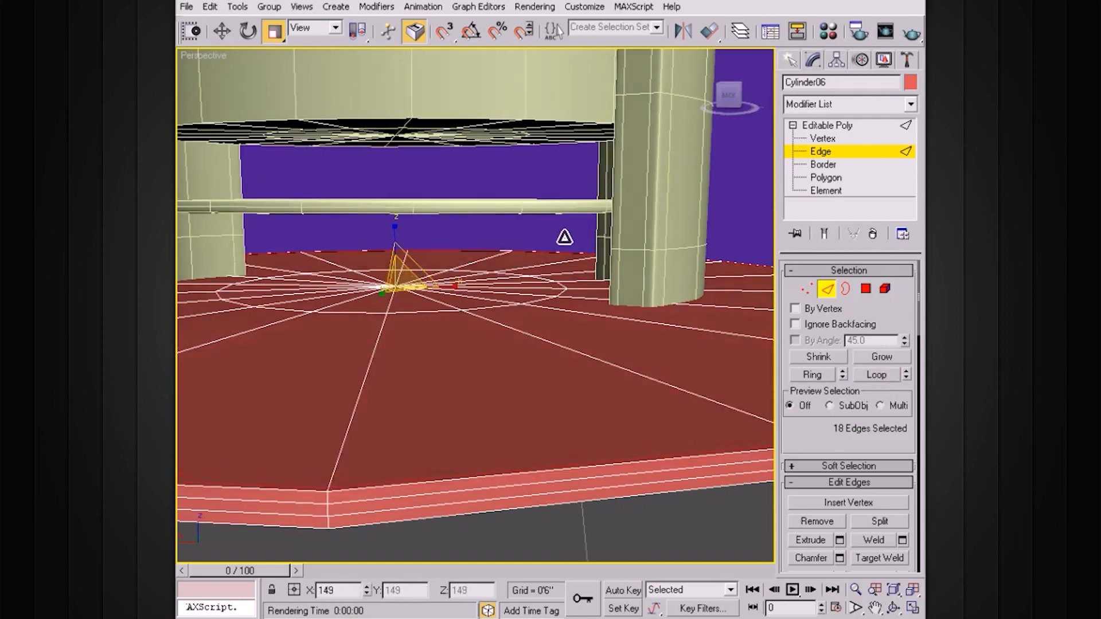
# Step: Select the two middle edge loops around the base disc's side and spread them along Z toward its top and bottom rims
pyautogui.click(442, 477)
pyautogui.keyDown('ctrl'); pyautogui.click(442, 477); pyautogui.keyUp('ctrl')
pyautogui.click(887, 377)
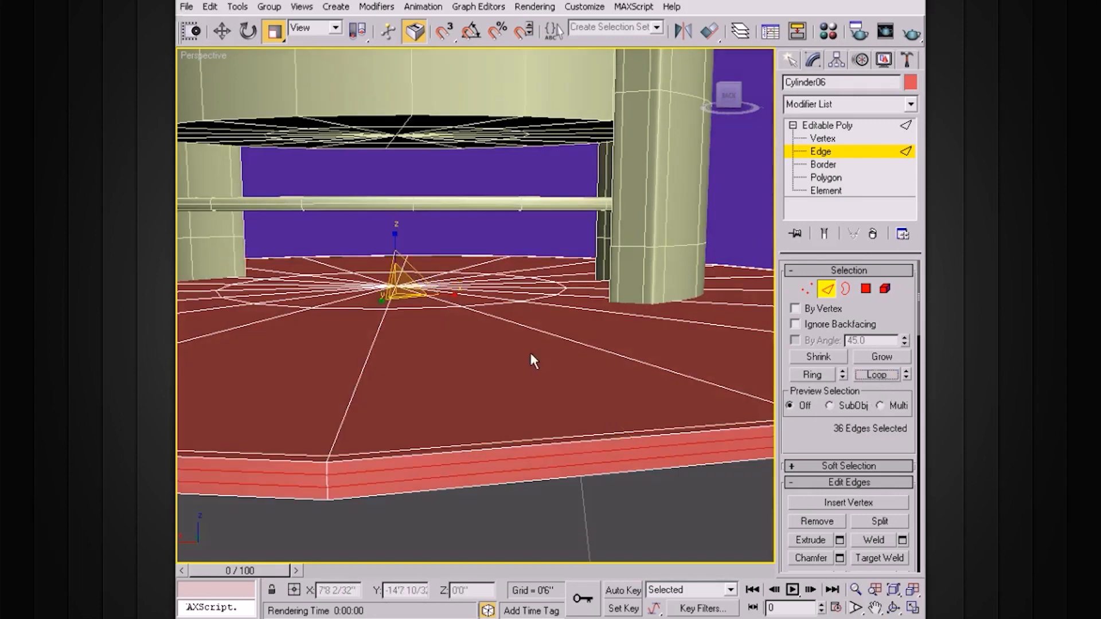
pyautogui.moveTo(395, 232); pyautogui.dragTo(394, 192)
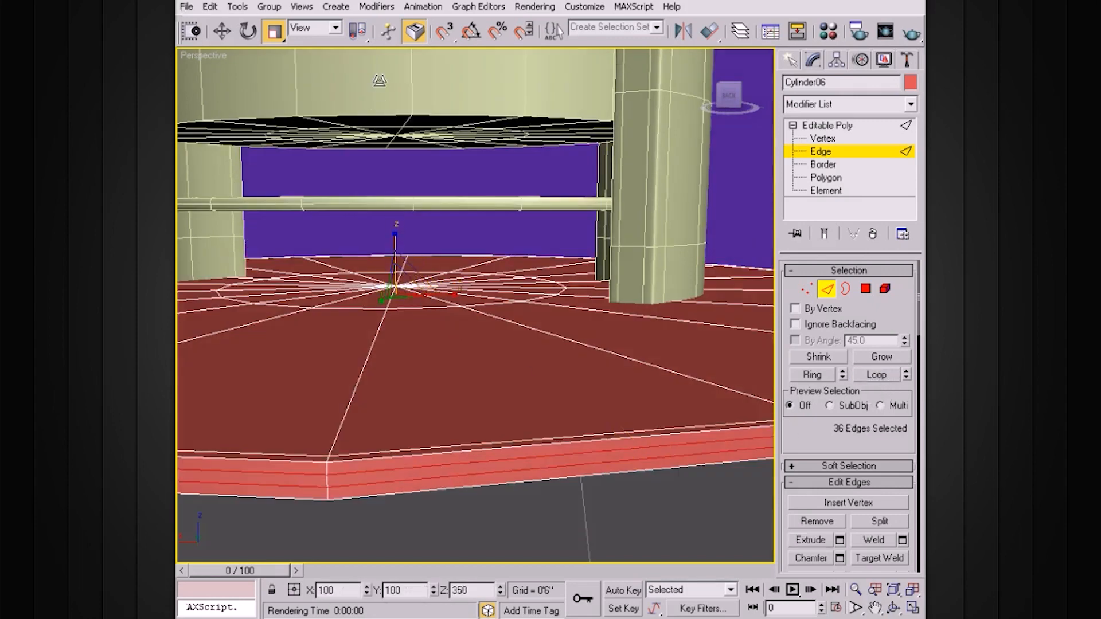
pyautogui.click(807, 290)
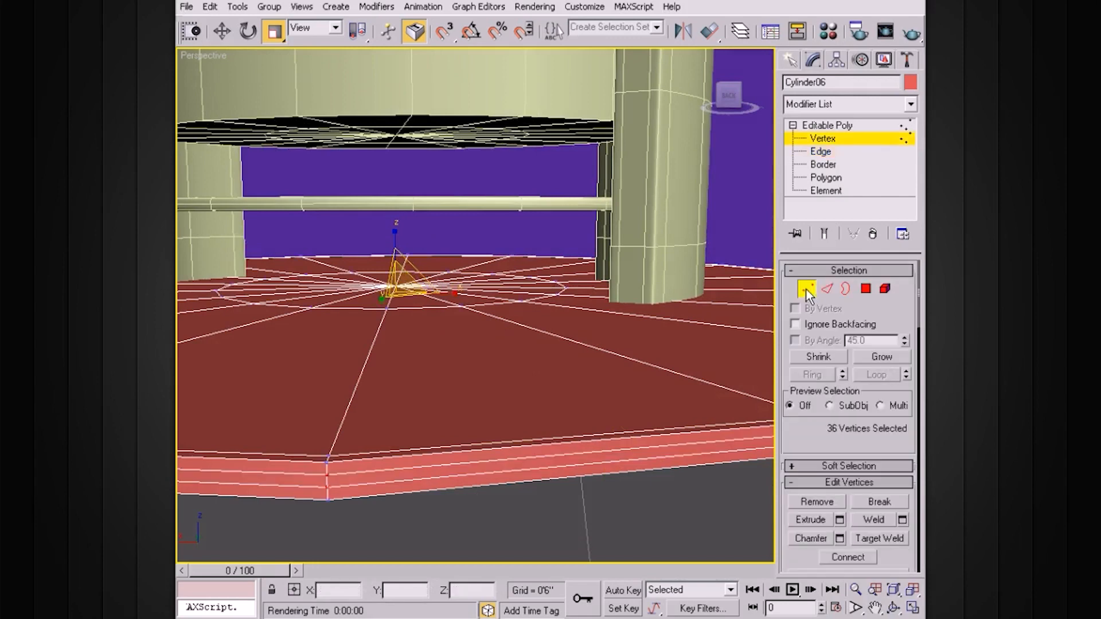
pyautogui.moveTo(394, 231); pyautogui.dragTo(398, 169)
pyautogui.moveTo(497, 335)
pyautogui.keyDown('alt'); pyautogui.mouseDown(button='middle')
pyautogui.moveTo(498, 310)
pyautogui.moveTo(505, 317)
pyautogui.mouseUp(button='middle'); pyautogui.keyUp('alt')
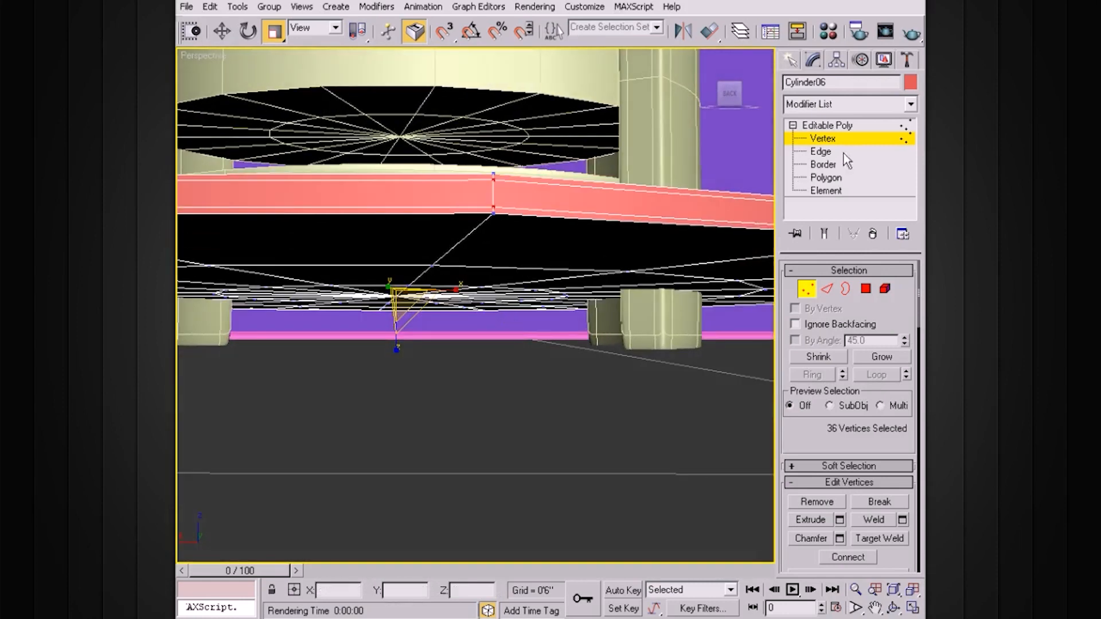
# Step: Select the outer edge loop on the base disc's underside and scale it outward toward the rim
pyautogui.click(826, 151)
pyautogui.click(498, 269)
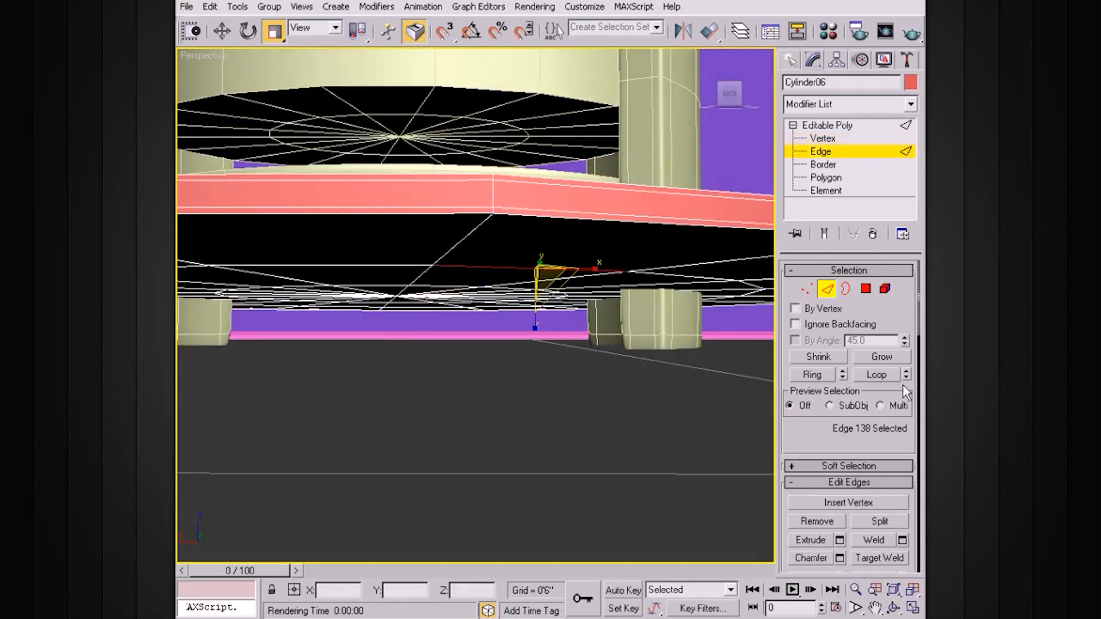
pyautogui.click(875, 376)
pyautogui.moveTo(404, 300); pyautogui.dragTo(496, 262)
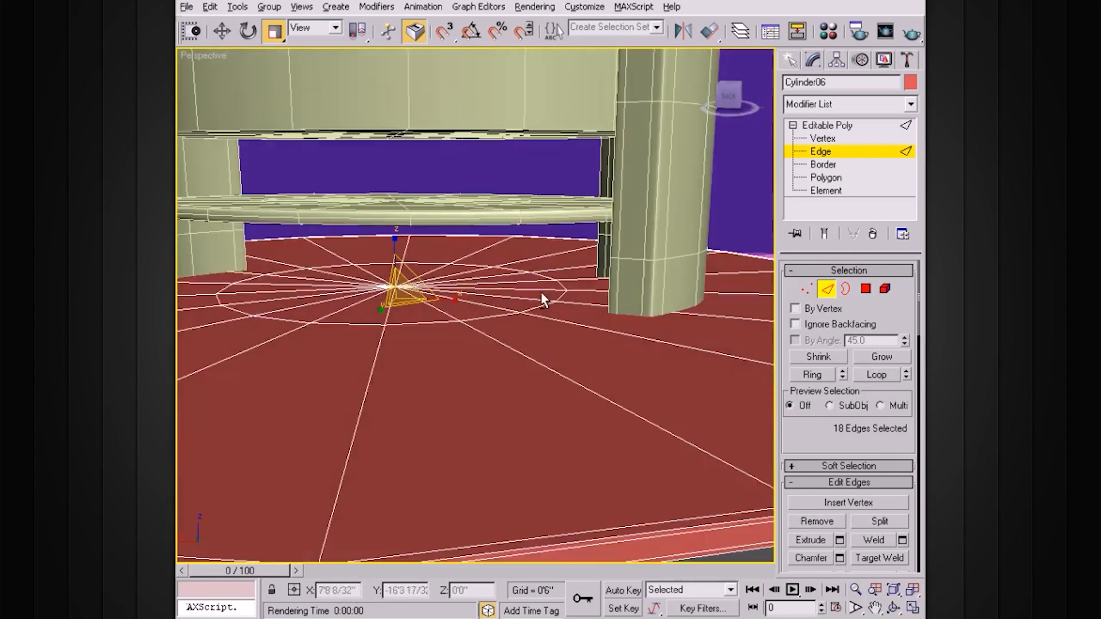
# Step: Leave Edge editing and smooth the base disc with NURMS Subdivision at 2 display iterations
pyautogui.click(793, 125)
pyautogui.click(811, 536)
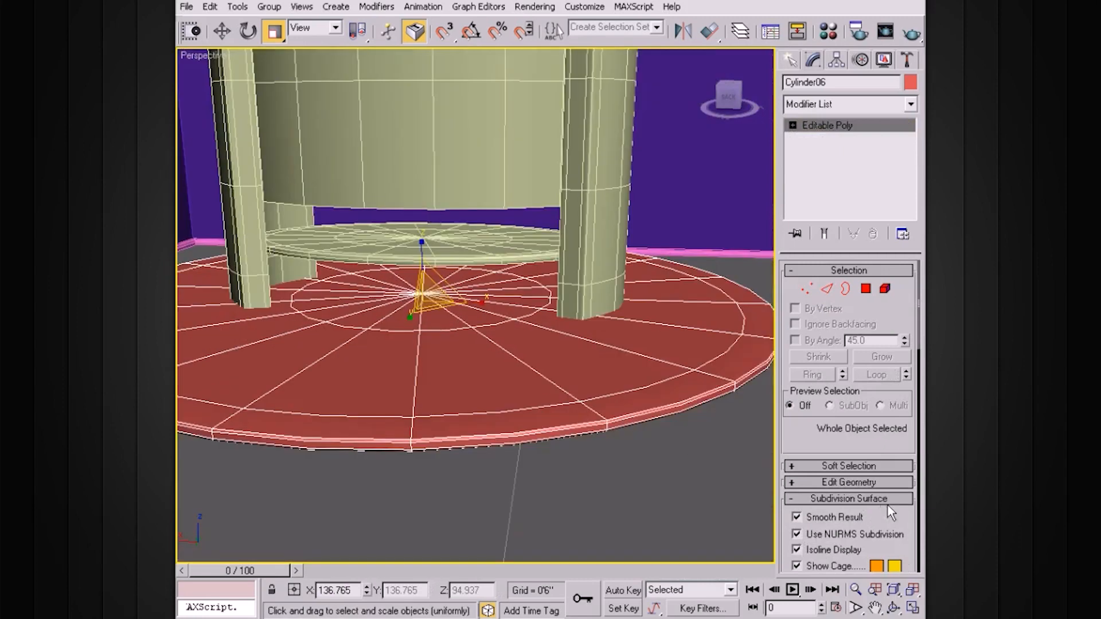
pyautogui.moveTo(881, 448); pyautogui.dragTo(882, 347)
pyautogui.click(902, 487)
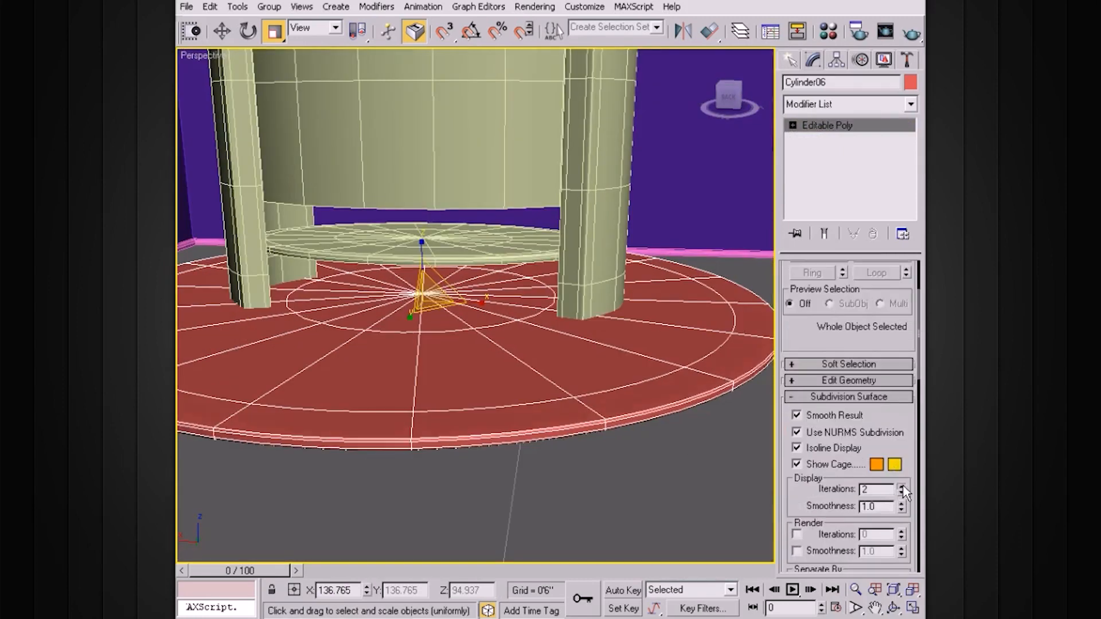
# Step: Clear the selection and look over the smoothed base disc beneath the stand
pyautogui.keyDown('alt'); pyautogui.moveTo(668, 380); pyautogui.dragTo(606, 395, button='middle'); pyautogui.keyUp('alt')
pyautogui.scroll(-3, 654, 404)
pyautogui.scroll(-2, 606, 394)
pyautogui.click(617, 421)
pyautogui.scroll(-4, 619, 421)
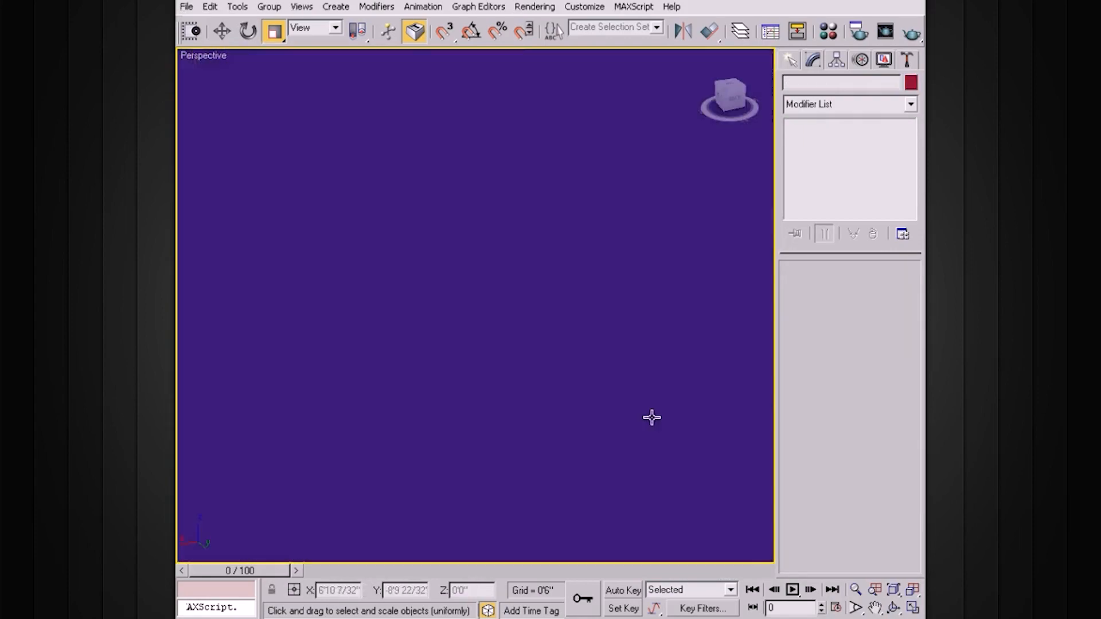
pyautogui.scroll(2, 652, 418)
pyautogui.keyDown('alt'); pyautogui.moveTo(597, 416); pyautogui.dragTo(594, 423, button='middle'); pyautogui.keyUp('alt')
pyautogui.scroll(3, 591, 418)
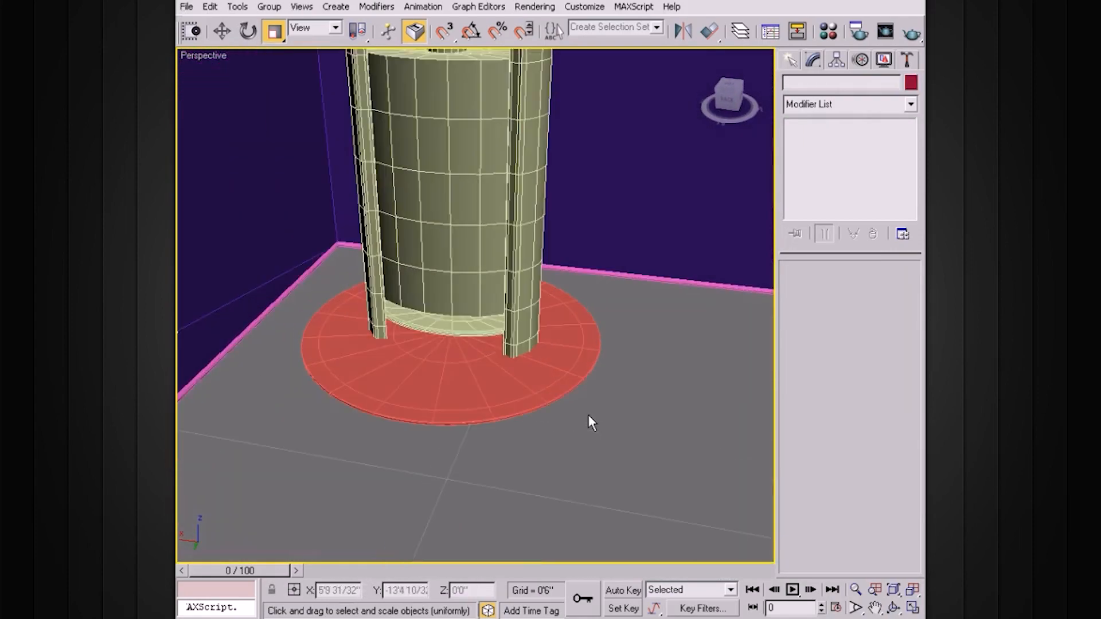
pyautogui.click(472, 379)
pyautogui.moveTo(585, 410)
pyautogui.keyDown('alt'); pyautogui.mouseDown(button='middle')
pyautogui.moveTo(474, 404)
pyautogui.moveTo(585, 390)
pyautogui.mouseUp(button='middle'); pyautogui.keyUp('alt')
pyautogui.keyDown('alt'); pyautogui.moveTo(536, 343); pyautogui.dragTo(496, 373, button='middle'); pyautogui.keyUp('alt')
# Step: Select the thin bottom disc between the rails, try scaling it, and undo the scaling
pyautogui.click(405, 357)
pyautogui.click(431, 372)
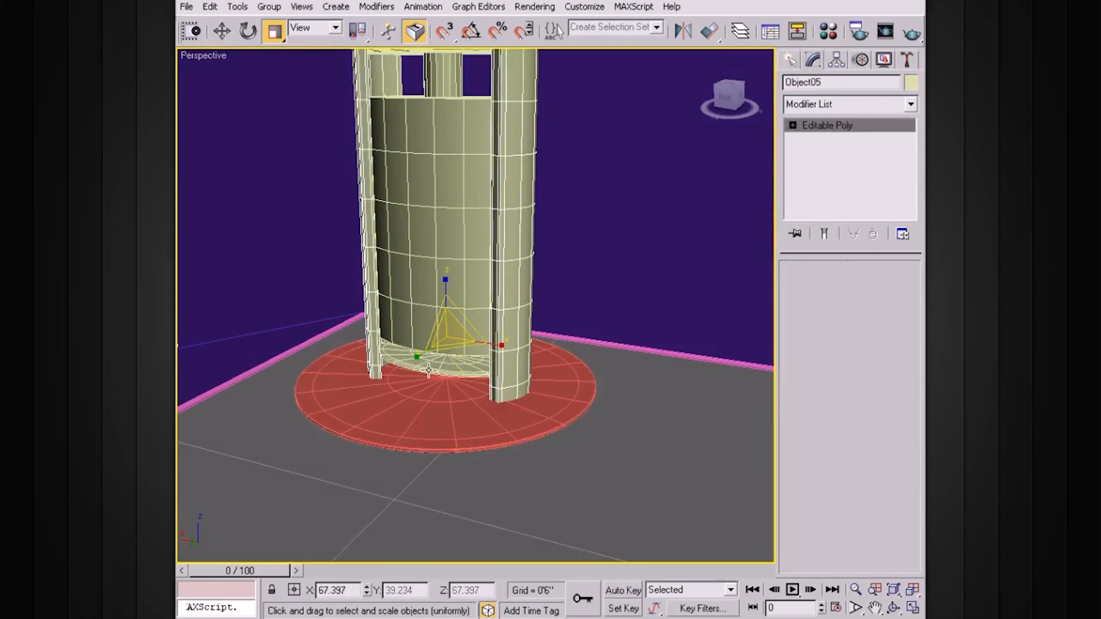
pyautogui.keyDown('alt'); pyautogui.moveTo(412, 368); pyautogui.dragTo(407, 371, button='middle'); pyautogui.keyUp('alt')
pyautogui.scroll(5, 408, 371)
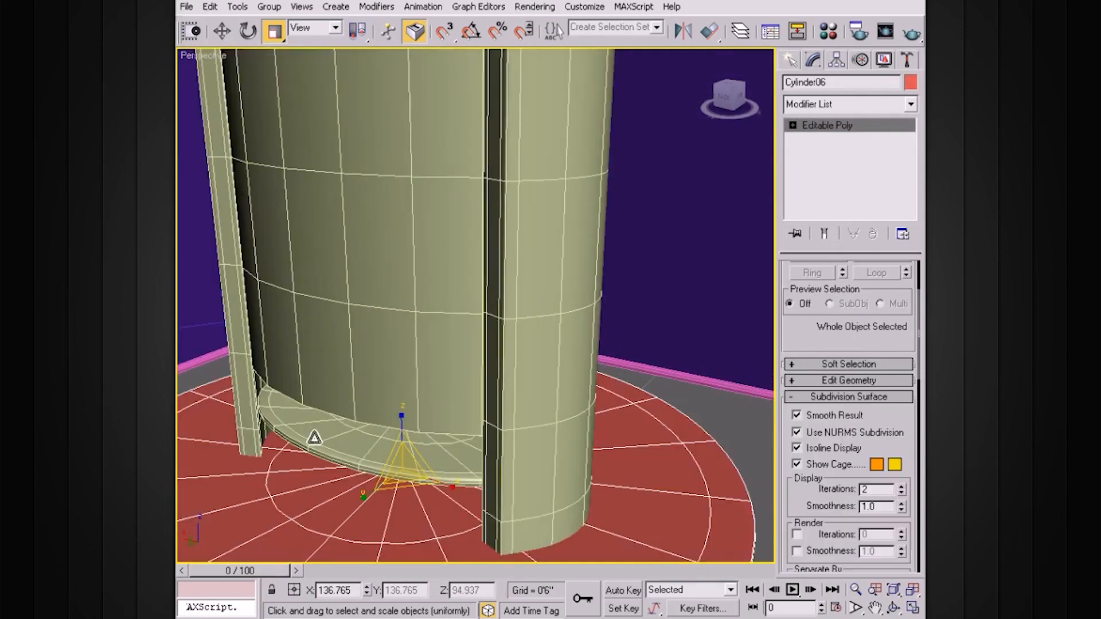
pyautogui.press('q')
pyautogui.click(337, 438)
pyautogui.keyDown('alt'); pyautogui.moveTo(323, 442); pyautogui.dragTo(305, 400, button='middle'); pyautogui.keyUp('alt')
pyautogui.click(294, 424)
pyautogui.click(305, 400)
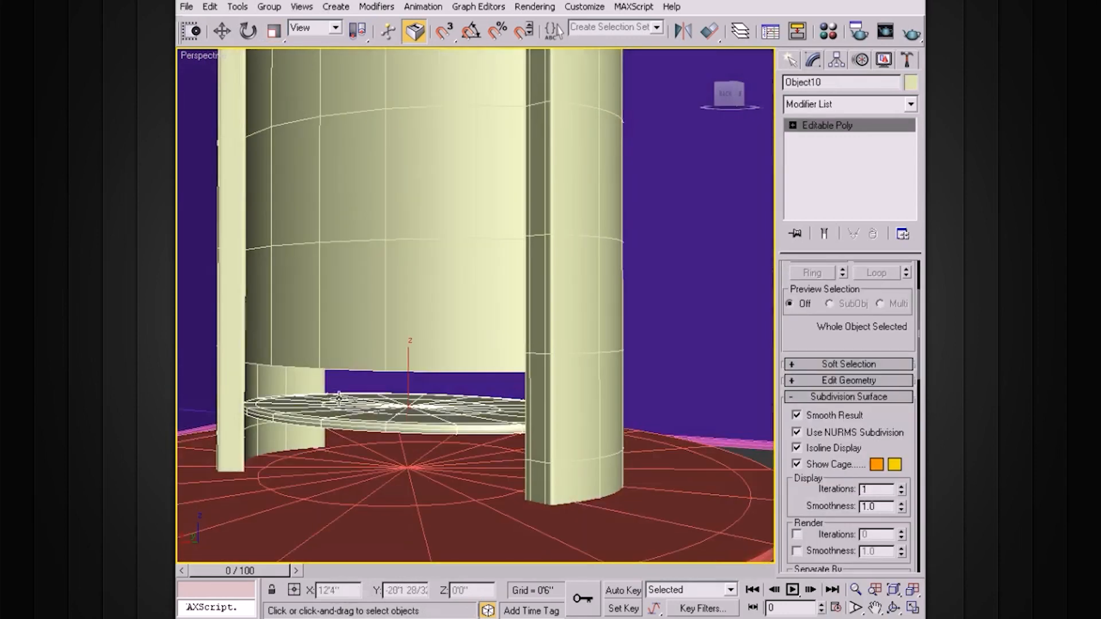
pyautogui.keyDown('alt'); pyautogui.moveTo(403, 405); pyautogui.dragTo(390, 433, button='middle'); pyautogui.keyUp('alt')
pyautogui.press('r')
pyautogui.moveTo(366, 438); pyautogui.dragTo(340, 454)
pyautogui.hotkey('ctrl', 'z')
# Step: Deselect the disc and look over the whole stand on its base from several angles
pyautogui.keyDown('alt'); pyautogui.moveTo(487, 429); pyautogui.dragTo(550, 446, button='middle'); pyautogui.keyUp('alt')
pyautogui.scroll(-3, 503, 425)
pyautogui.scroll(-3, 536, 402)
pyautogui.keyDown('alt'); pyautogui.moveTo(583, 380); pyautogui.dragTo(552, 393, button='middle'); pyautogui.keyUp('alt')
pyautogui.click(631, 444)
pyautogui.keyDown('alt'); pyautogui.moveTo(631, 444); pyautogui.dragTo(562, 392, button='middle'); pyautogui.keyUp('alt')
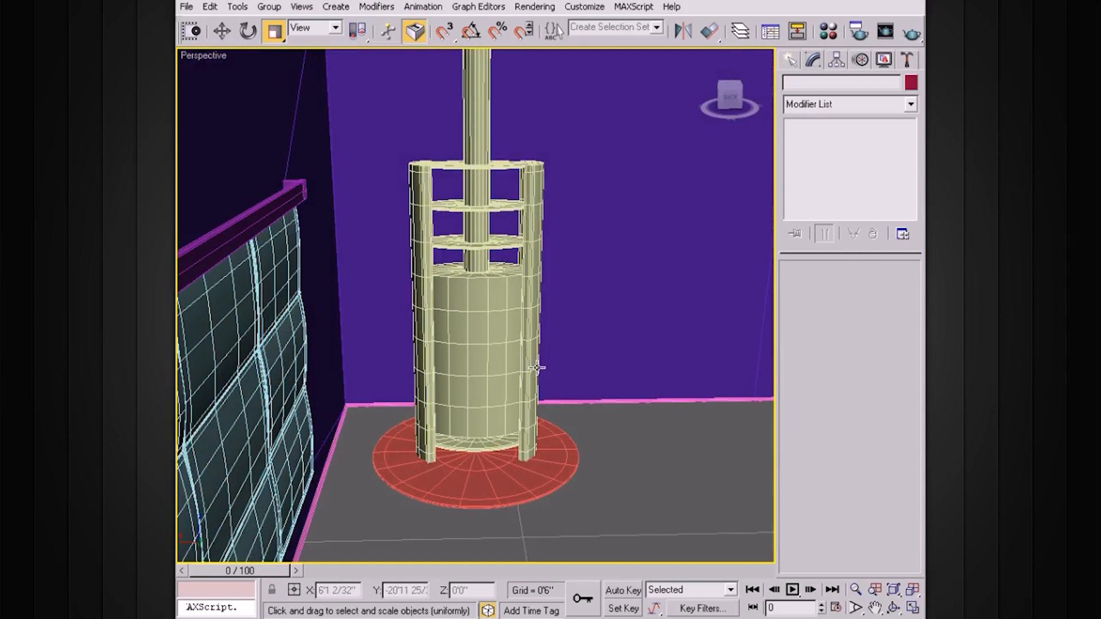
pyautogui.scroll(6, 538, 368)
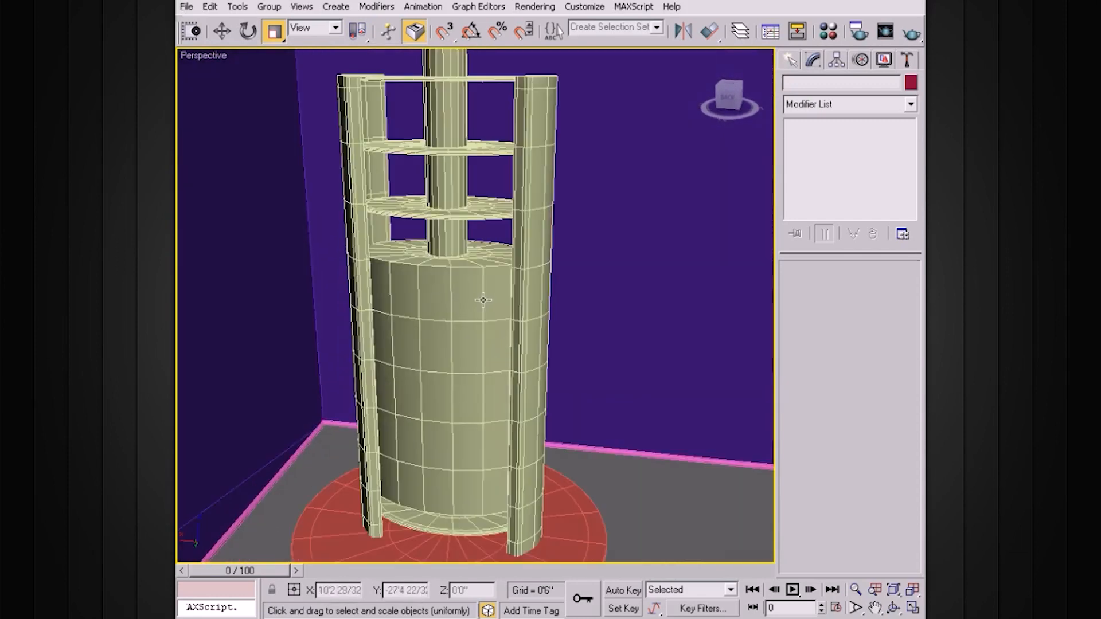
# Step: Select the large cylinder between the side rails and examine its surface and fit from several angles
pyautogui.click(483, 300)
pyautogui.keyDown('alt'); pyautogui.moveTo(481, 335); pyautogui.dragTo(531, 342, button='middle'); pyautogui.keyUp('alt')
pyautogui.scroll(5, 509, 319)
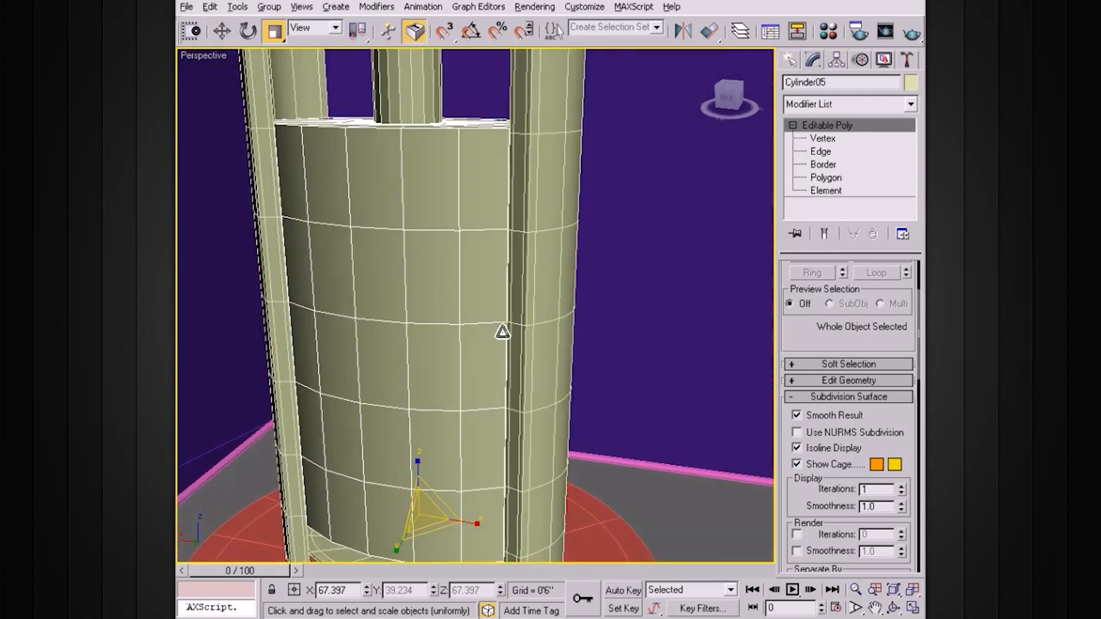
pyautogui.keyDown('alt'); pyautogui.moveTo(467, 447); pyautogui.dragTo(508, 421, button='middle'); pyautogui.keyUp('alt')
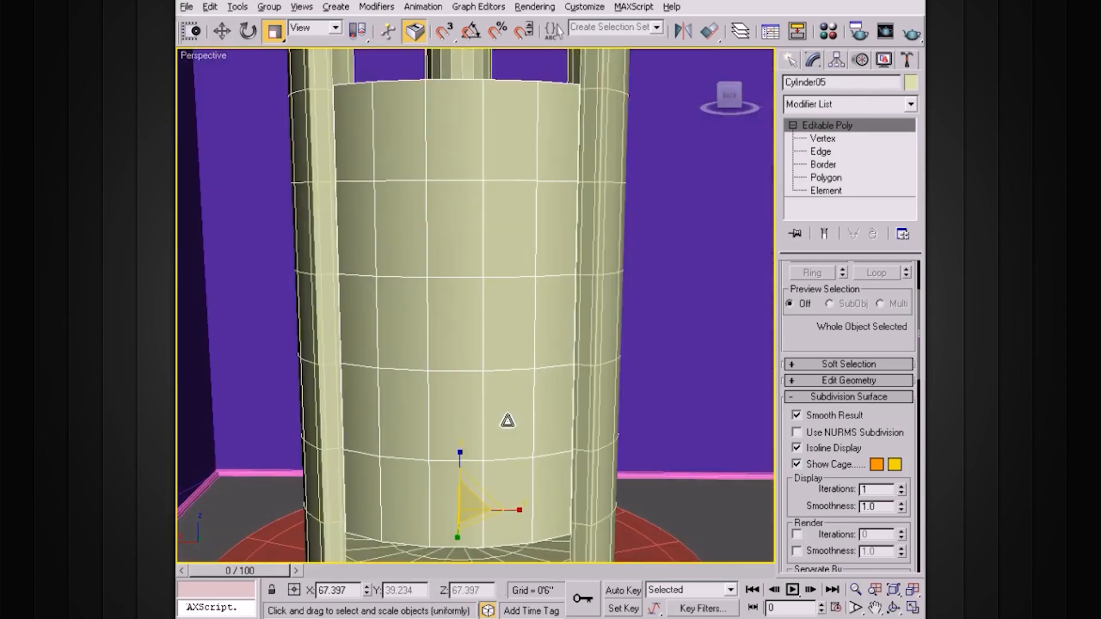
pyautogui.keyDown('alt'); pyautogui.moveTo(413, 427); pyautogui.dragTo(479, 257, button='middle'); pyautogui.keyUp('alt')
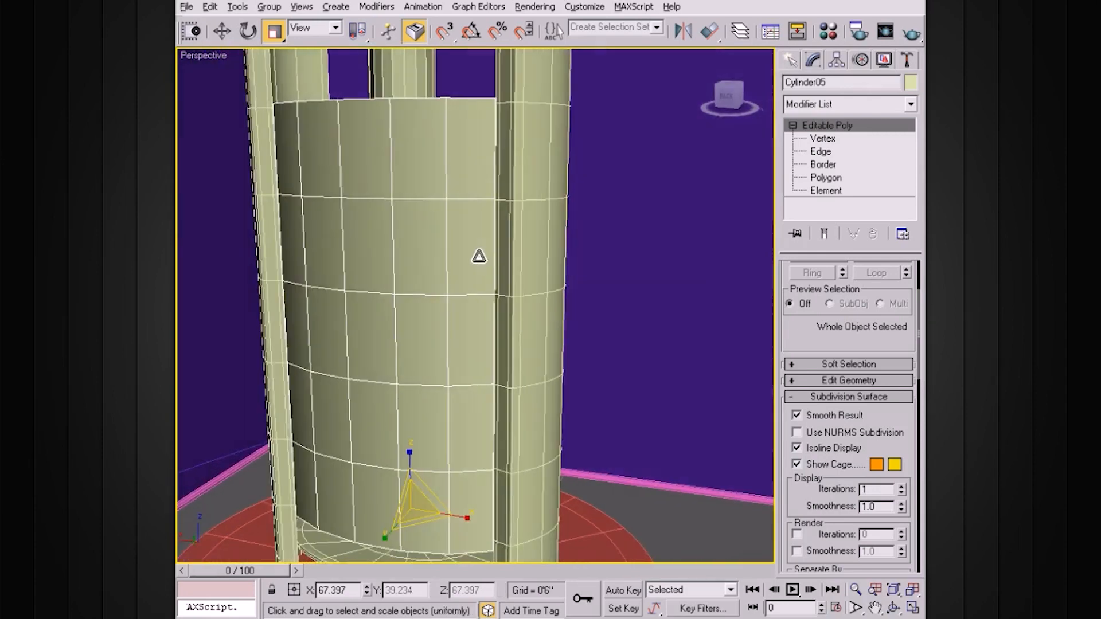
pyautogui.keyDown('alt'); pyautogui.moveTo(402, 121); pyautogui.dragTo(431, 196, button='middle'); pyautogui.keyUp('alt')
pyautogui.keyDown('alt'); pyautogui.moveTo(522, 283); pyautogui.dragTo(489, 290, button='middle'); pyautogui.keyUp('alt')
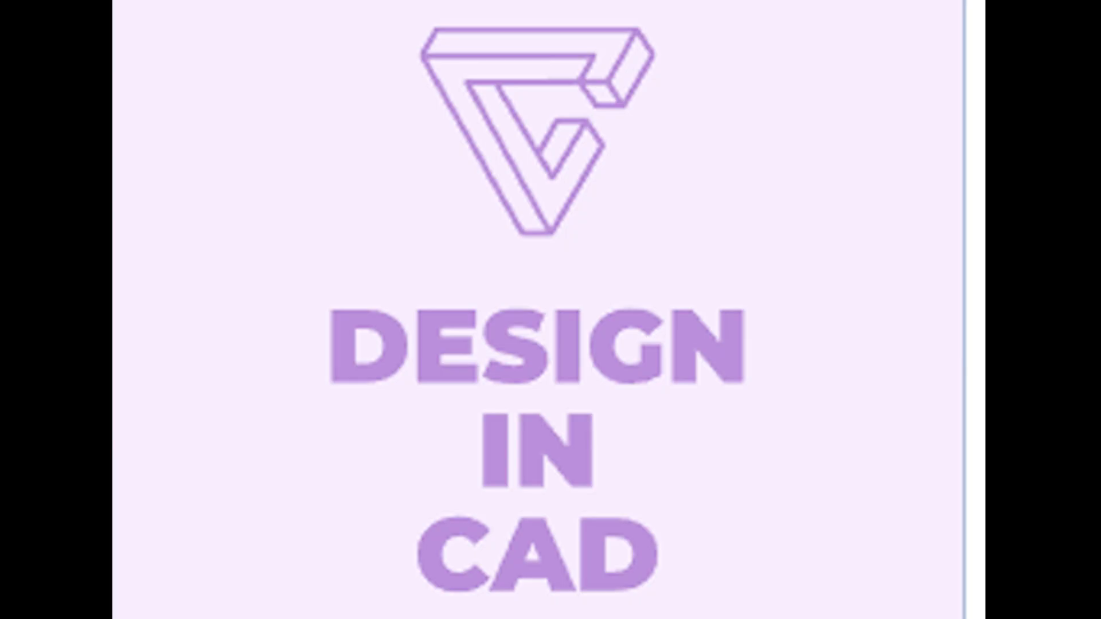